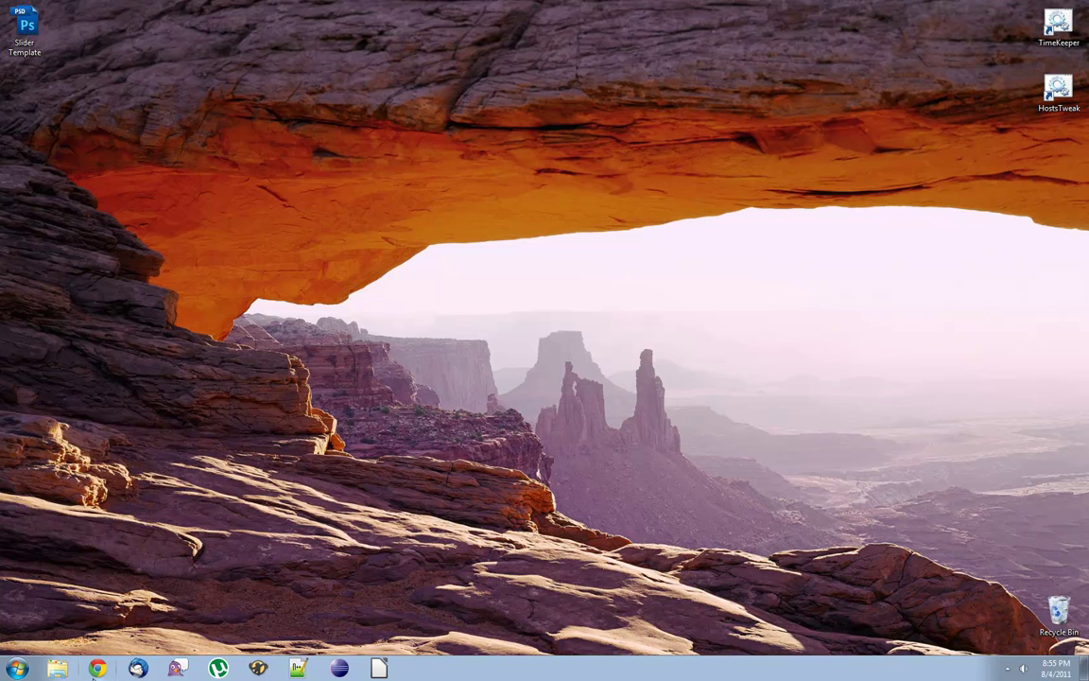
{"action": "right_click", "coordinate": [97, 669]}
{"action": "left_click", "coordinate": [73, 596]}
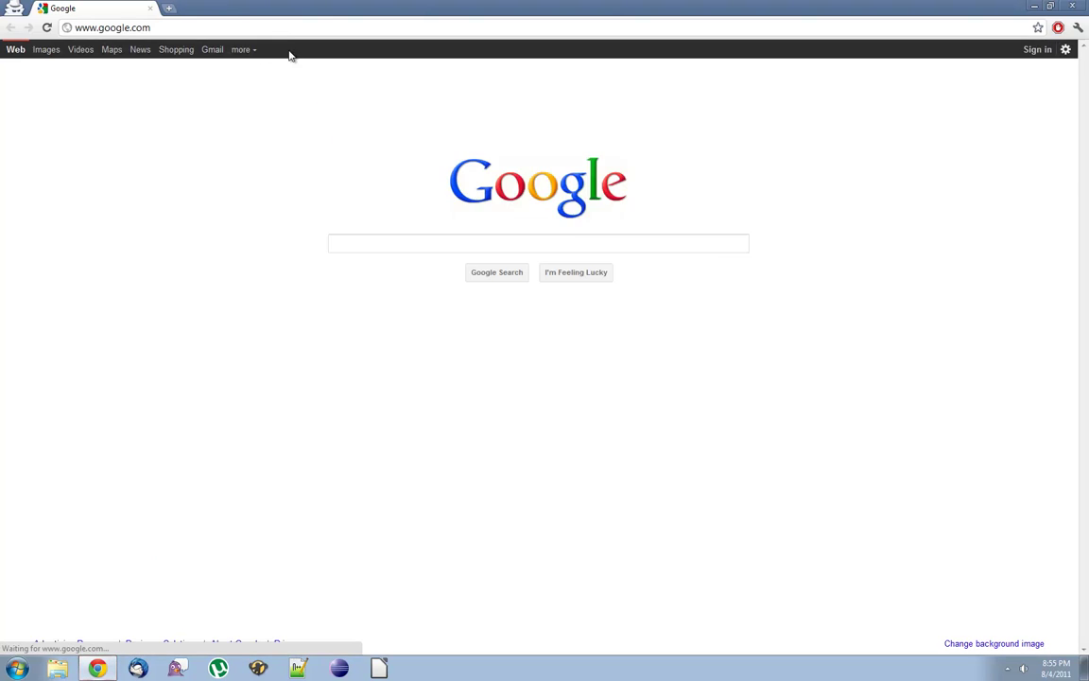
{"action": "left_click", "coordinate": [284, 29]}
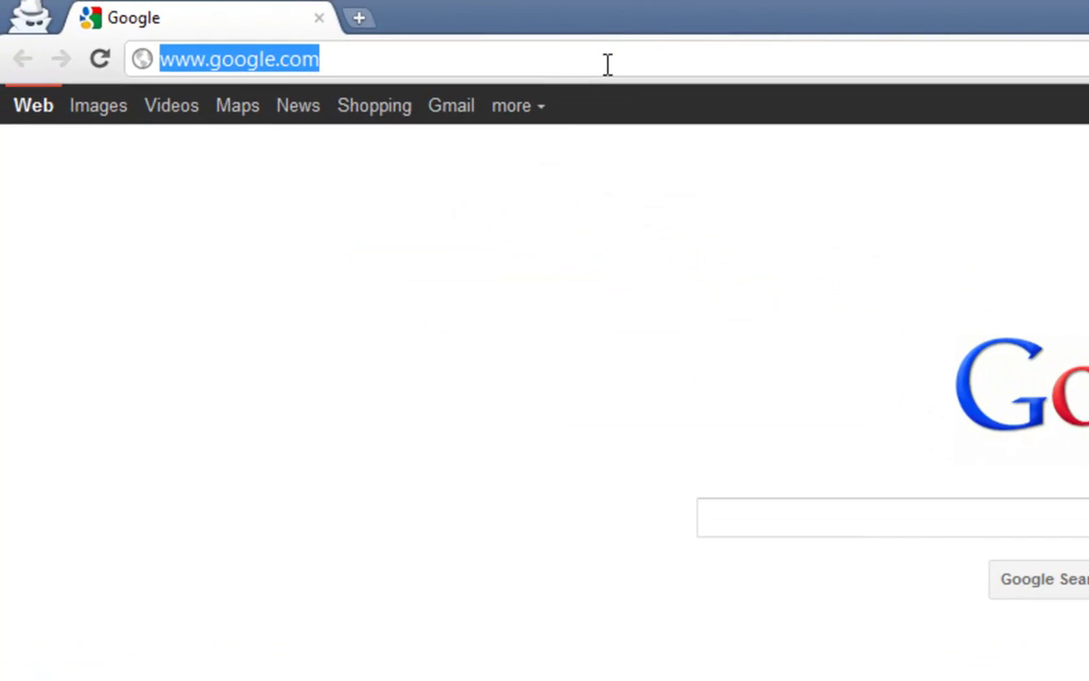
{"action": "type", "text": "www.d"}
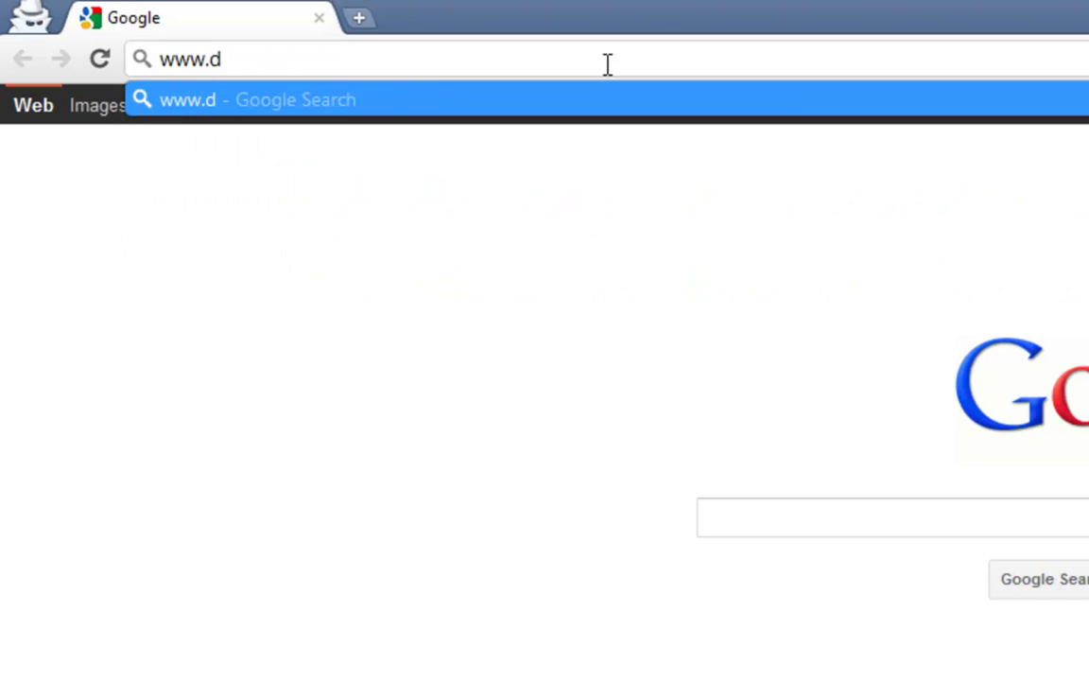
{"action": "type", "text": "d-wrt.com"}
{"action": "key", "text": "Return"}
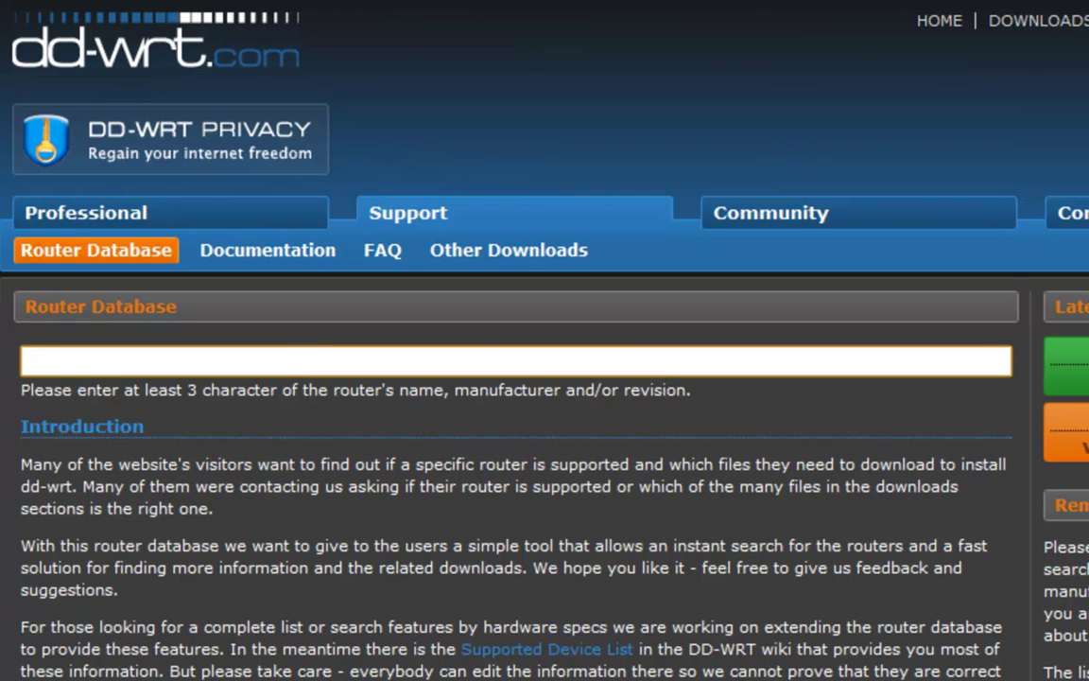
Search the DD-WRT Router Database for 'Linksys WRT54G 1.1'.
{"action": "type", "text": "Linksys WRT54"}
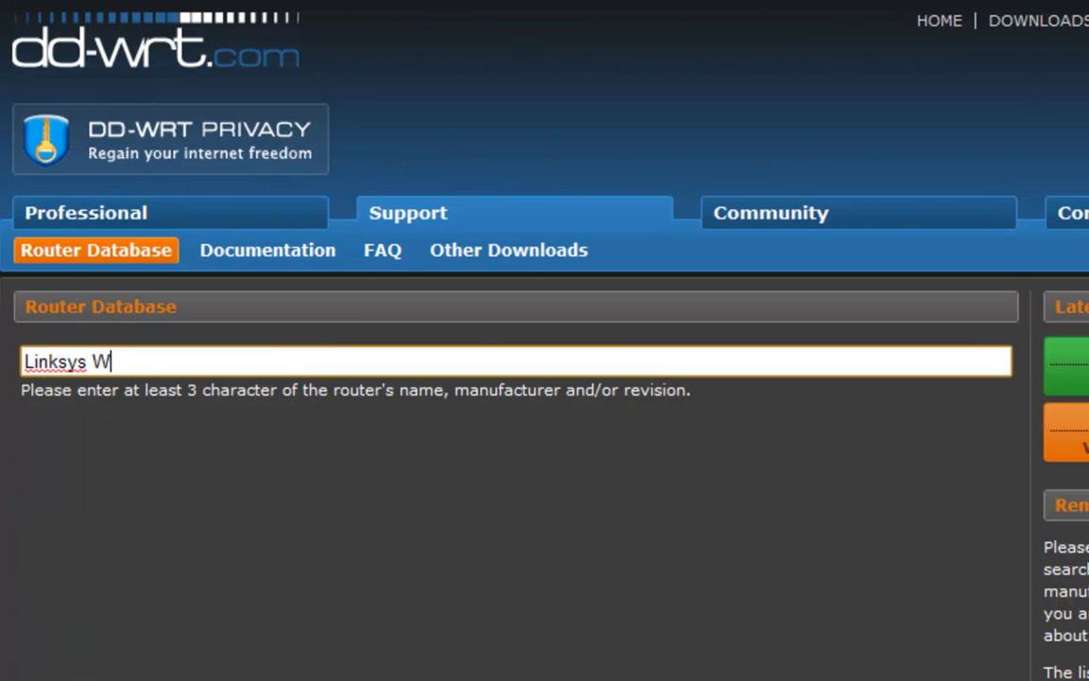
{"action": "type", "text": "G"}
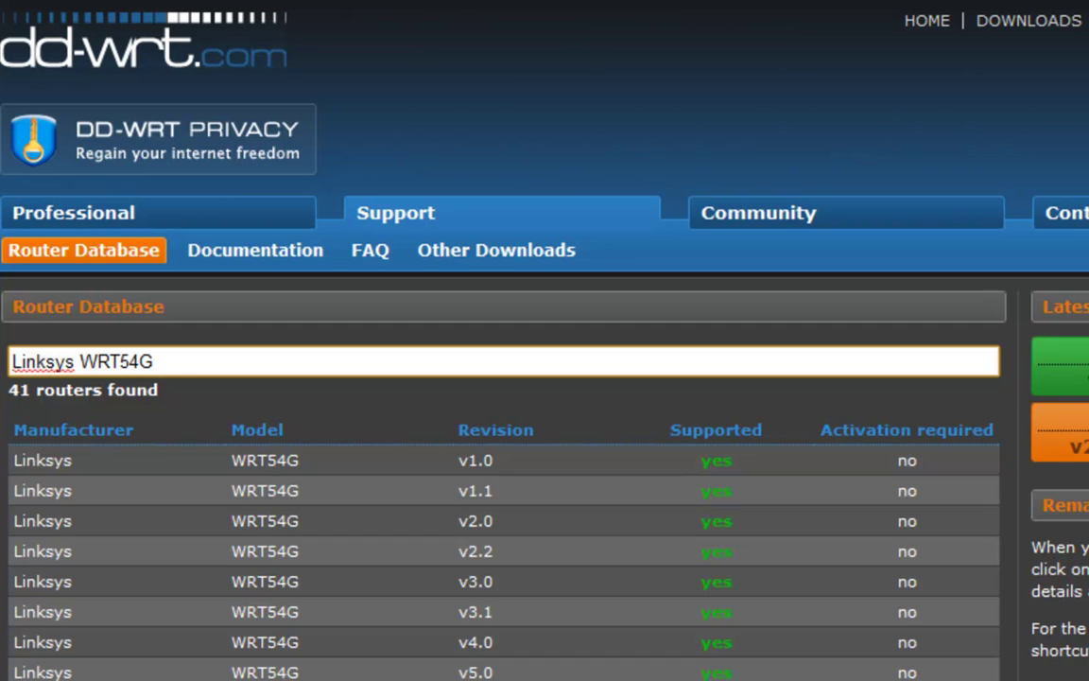
{"action": "type", "text": "1.1"}
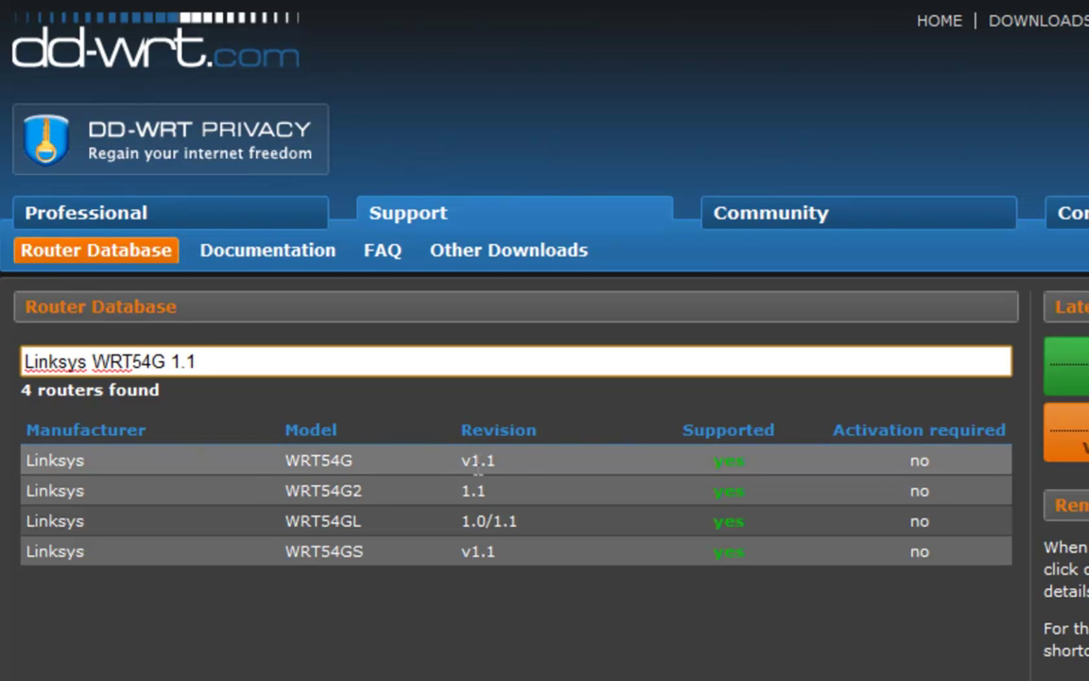
{"action": "left_click", "coordinate": [421, 483]}
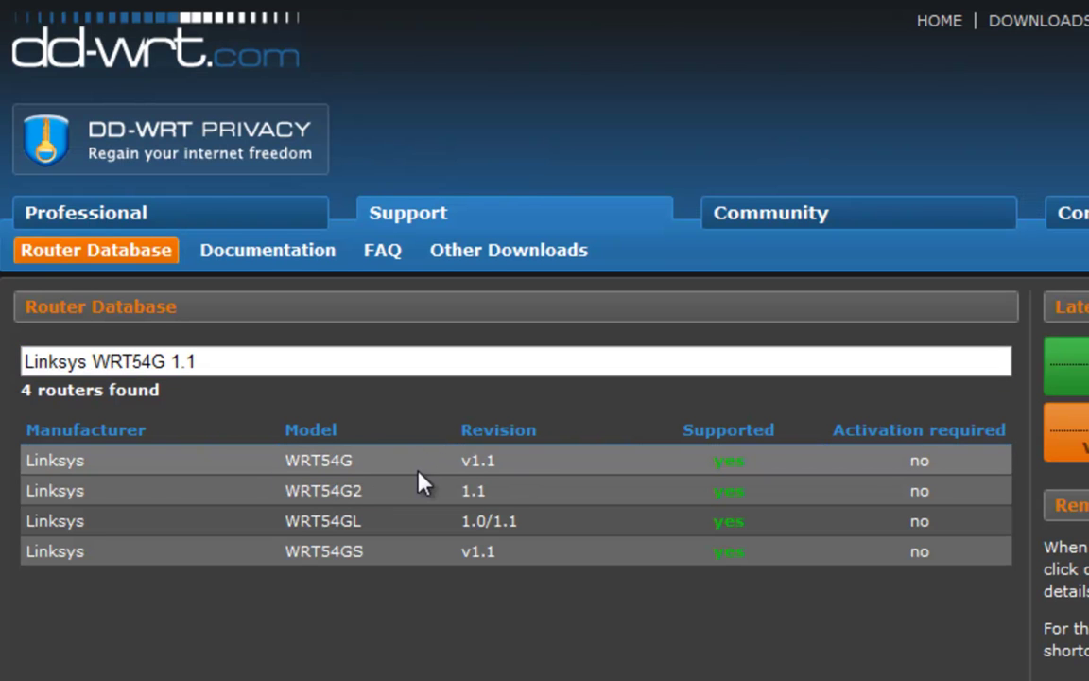
Open the WRT54G v1.1 router page and read its Additional information note.
{"action": "left_click", "coordinate": [418, 470]}
{"action": "scroll", "coordinate": [416, 444], "scroll_direction": "down", "scroll_amount": 5}
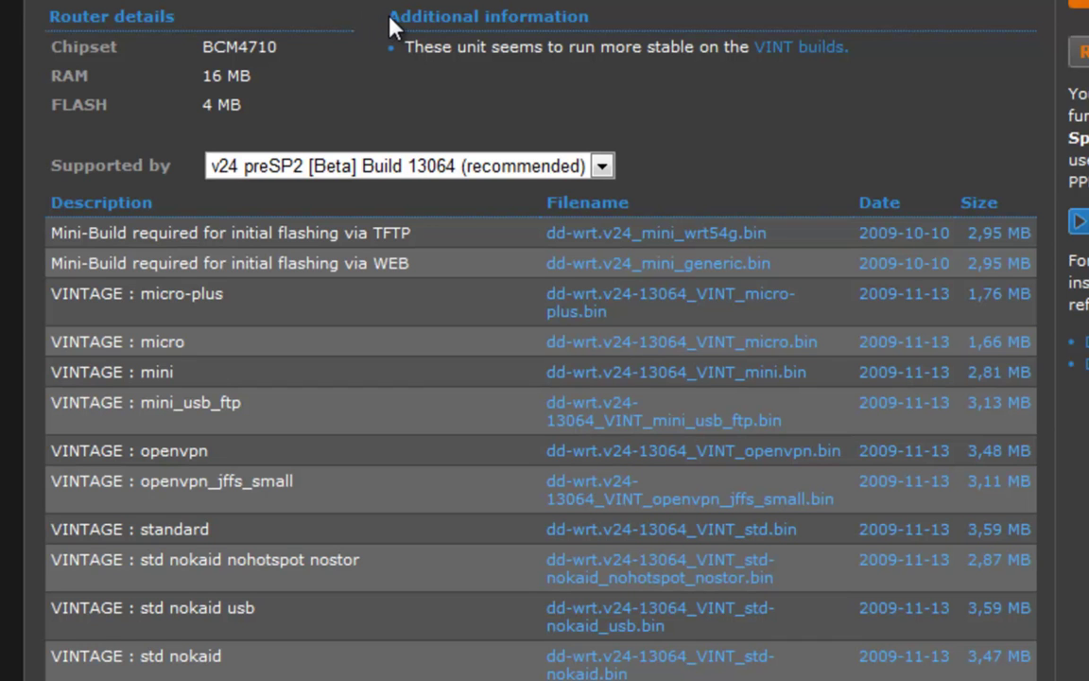
{"action": "left_click_drag", "start_coordinate": [389, 16], "coordinate": [597, 21]}
{"action": "left_click", "coordinate": [495, 34]}
Keep build 13064 (recommended) selected and scroll to its firmware files.
{"action": "left_click", "coordinate": [506, 167]}
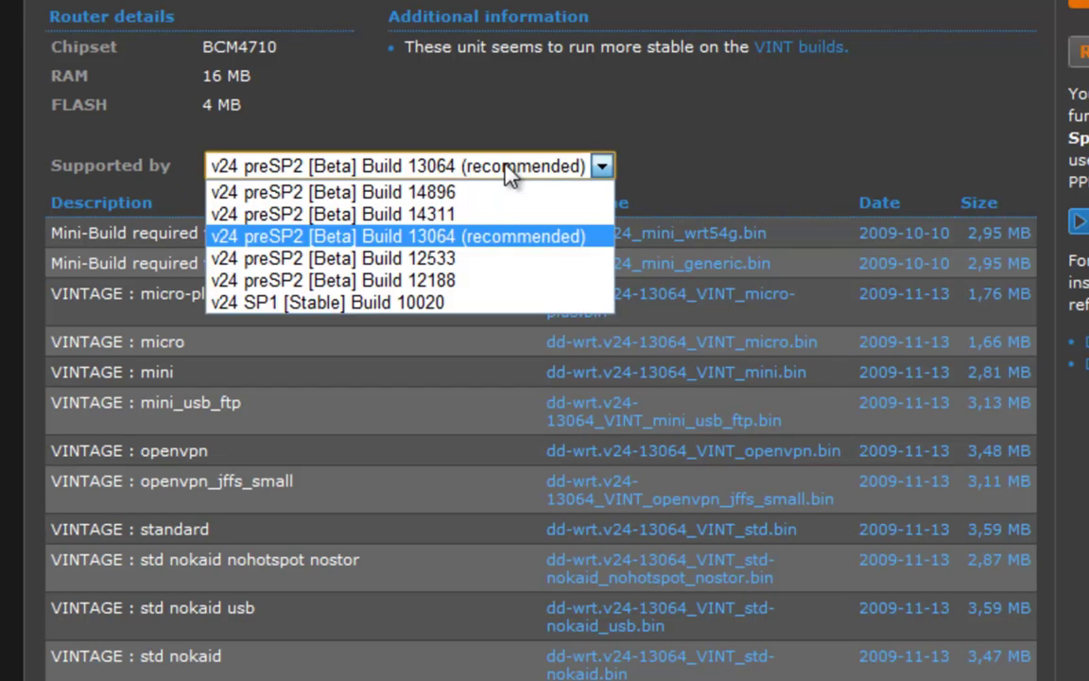
{"action": "left_click", "coordinate": [522, 236]}
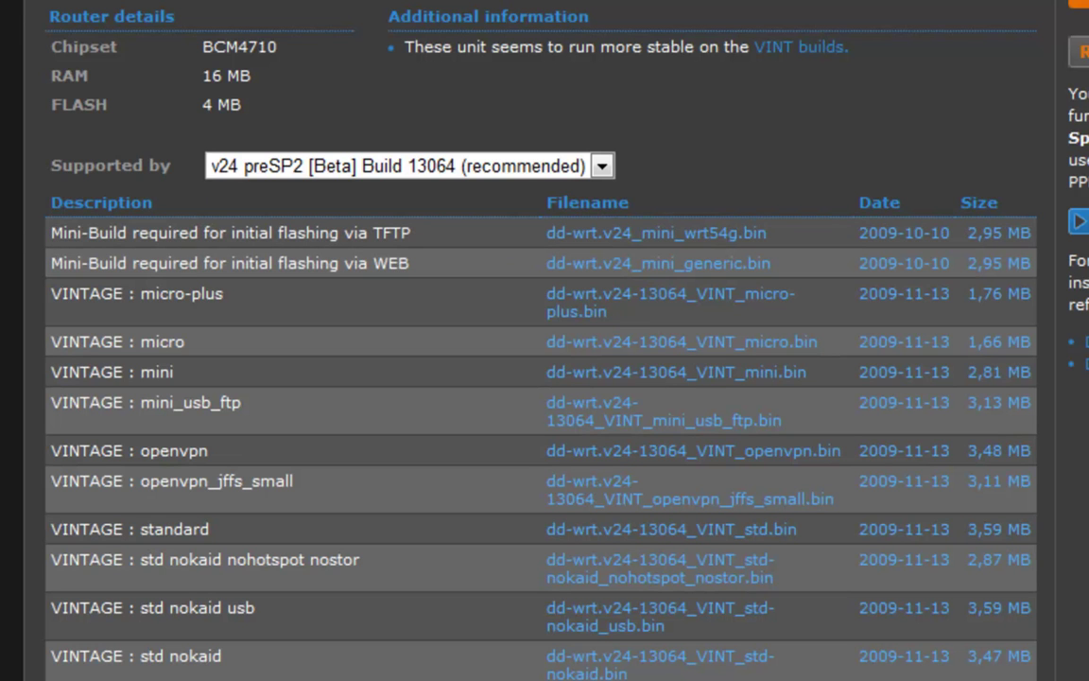
{"action": "scroll", "coordinate": [539, 378], "scroll_direction": "down", "scroll_amount": 3}
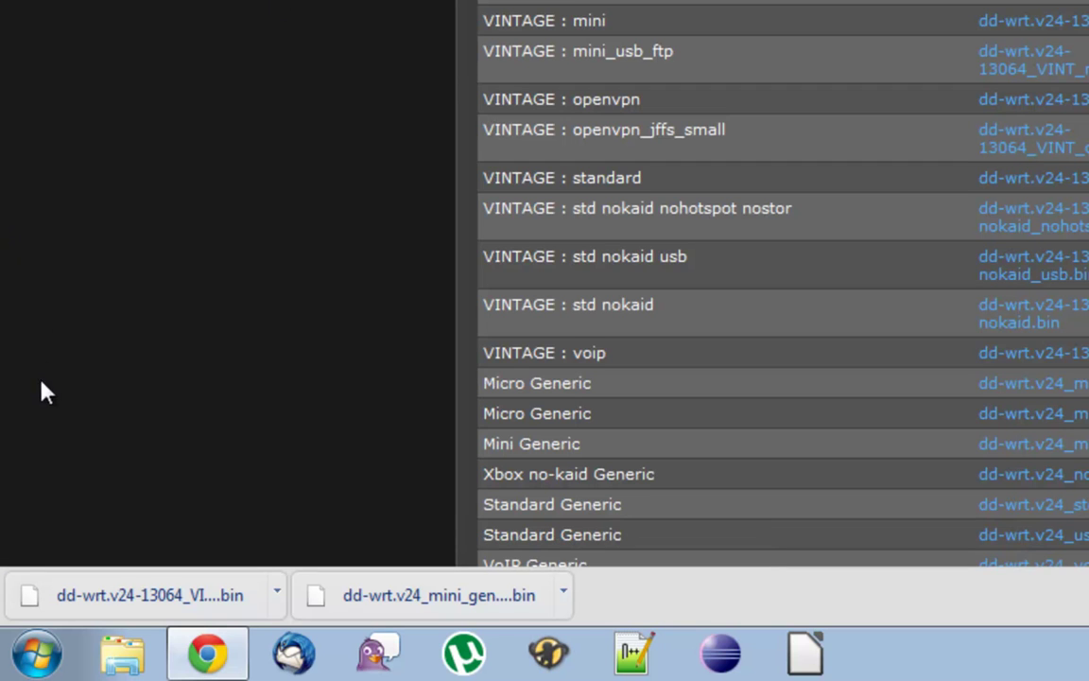
Run ipconfig in Command Prompt and copy the default gateway 192.168.1.1.
{"action": "left_click", "coordinate": [38, 652]}
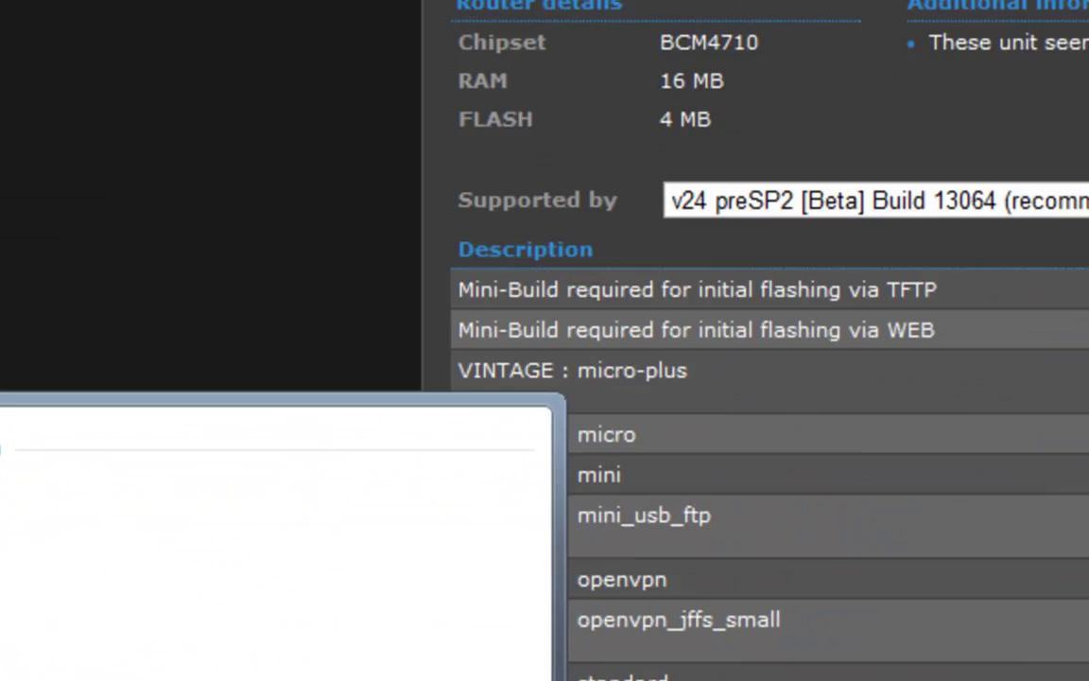
{"action": "key", "text": "Return"}
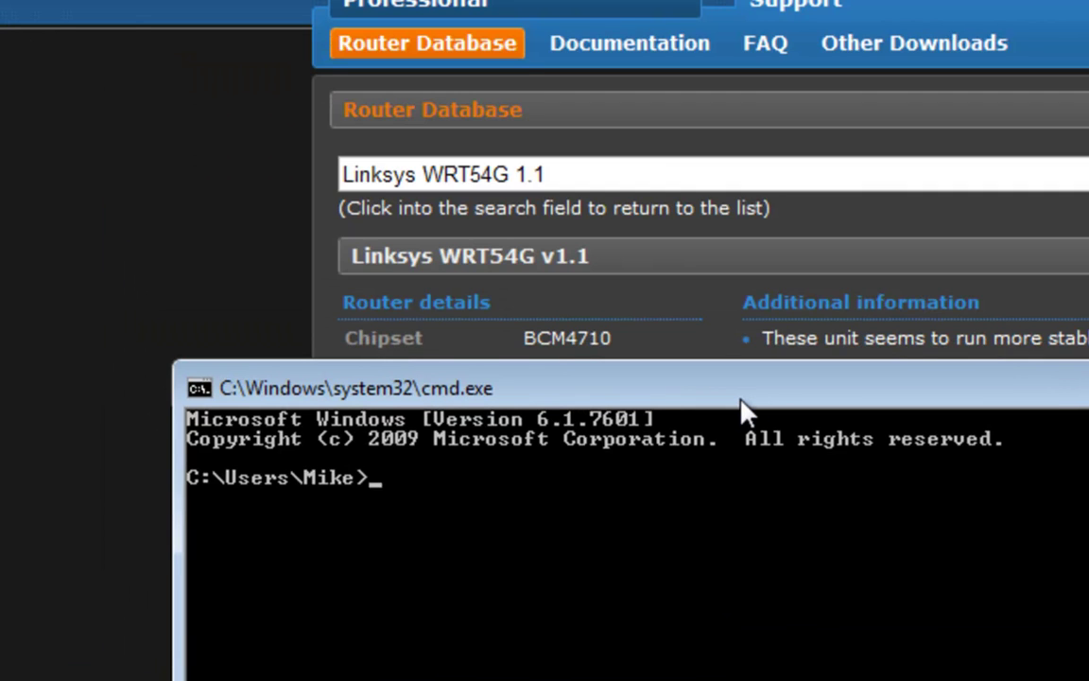
{"action": "type", "text": "ipconfig"}
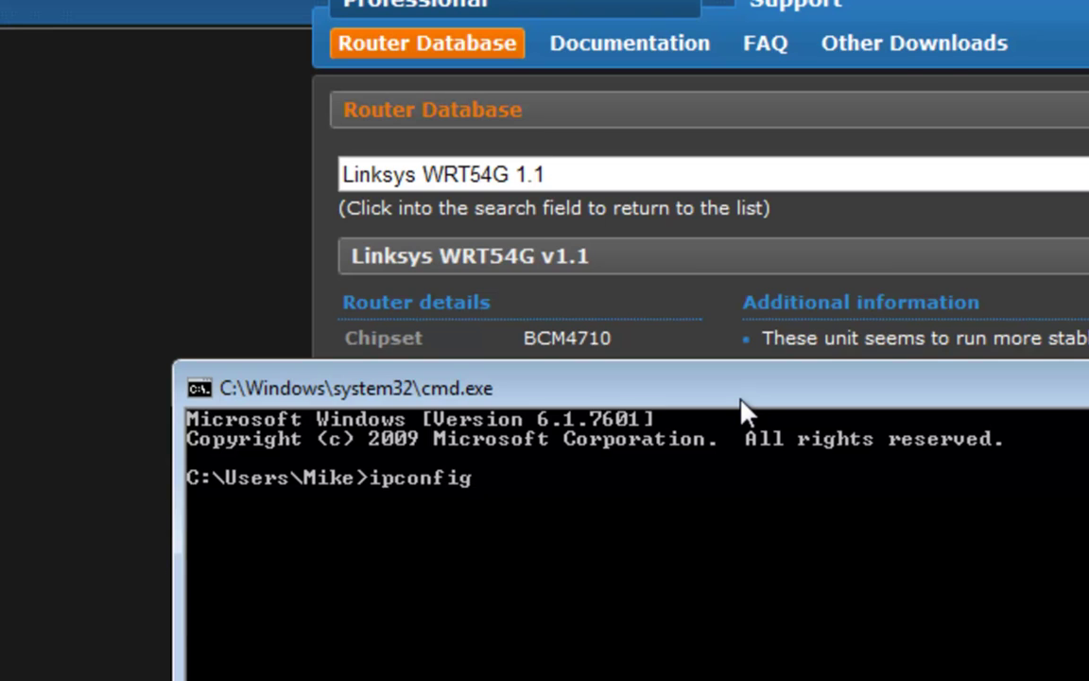
{"action": "key", "text": "Return"}
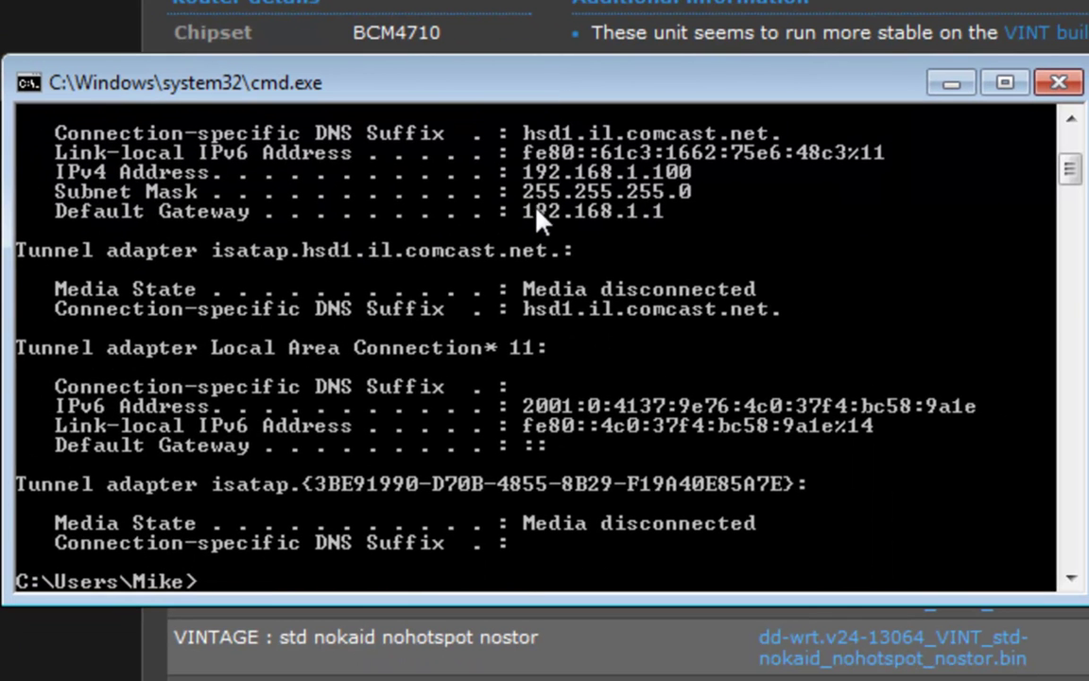
{"action": "right_click", "coordinate": [545, 219]}
{"action": "left_click", "coordinate": [624, 231]}
{"action": "left_click_drag", "start_coordinate": [515, 213], "coordinate": [673, 229]}
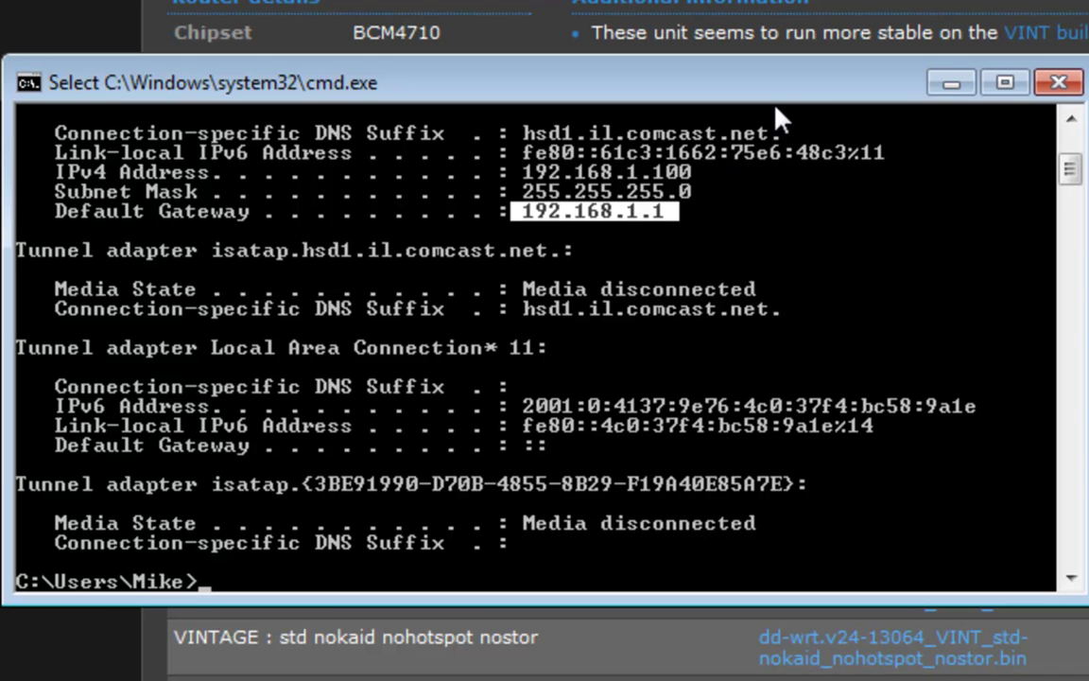
{"action": "left_click", "coordinate": [1058, 83]}
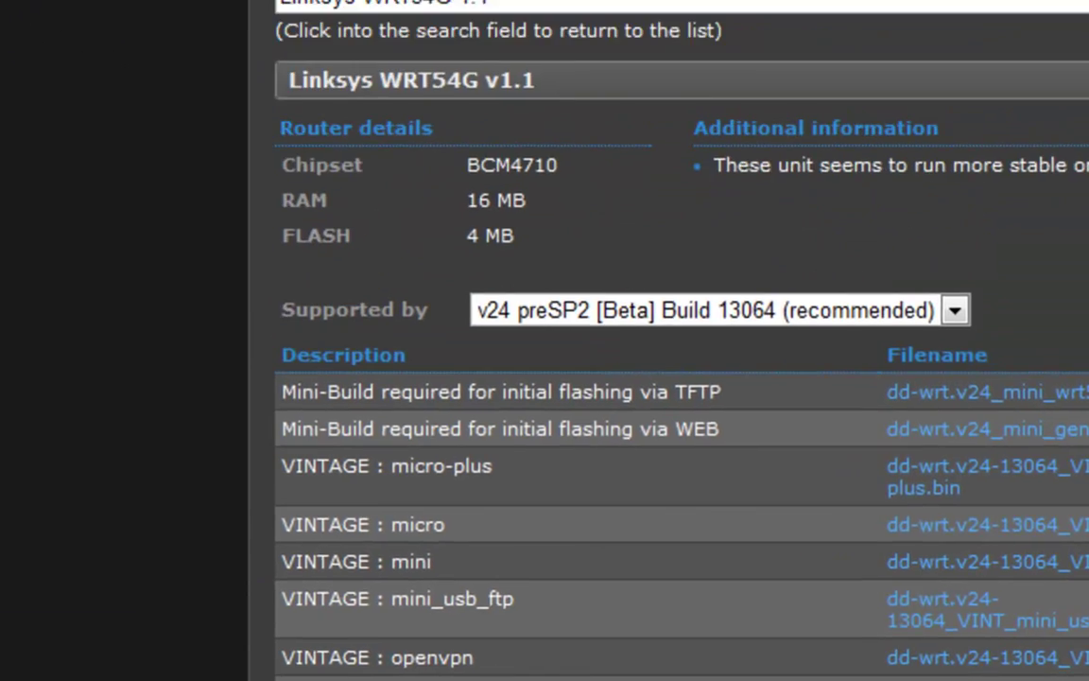
Load the router's admin page at 192.168.1.1 in a new tab.
{"action": "left_click", "coordinate": [478, 17]}
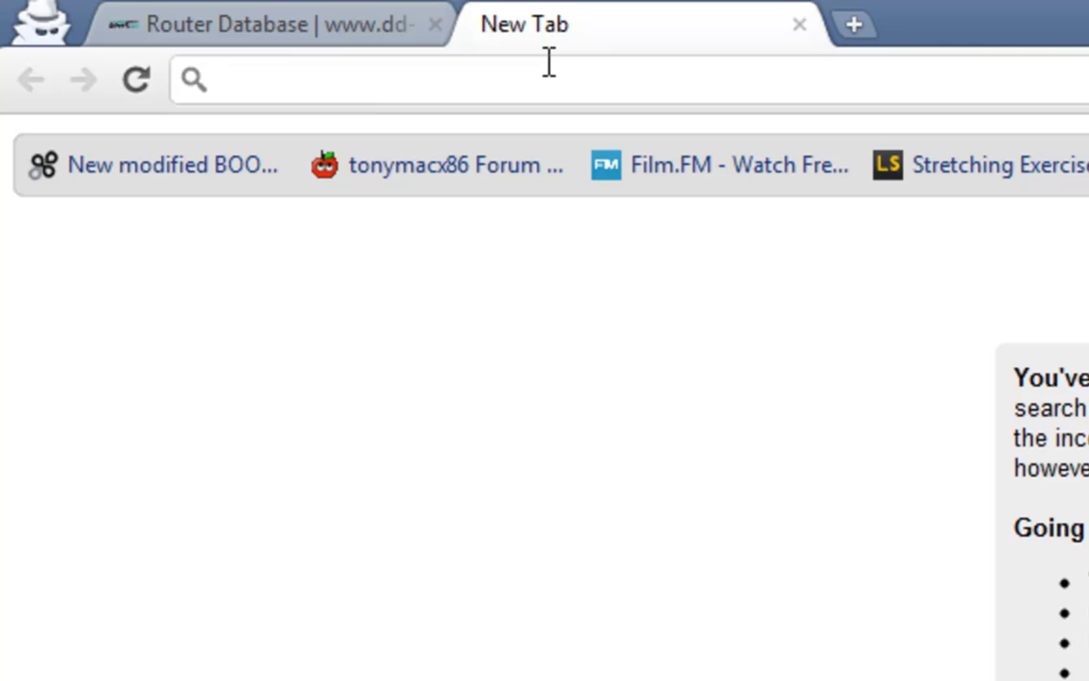
{"action": "type", "text": "192.168.1.1"}
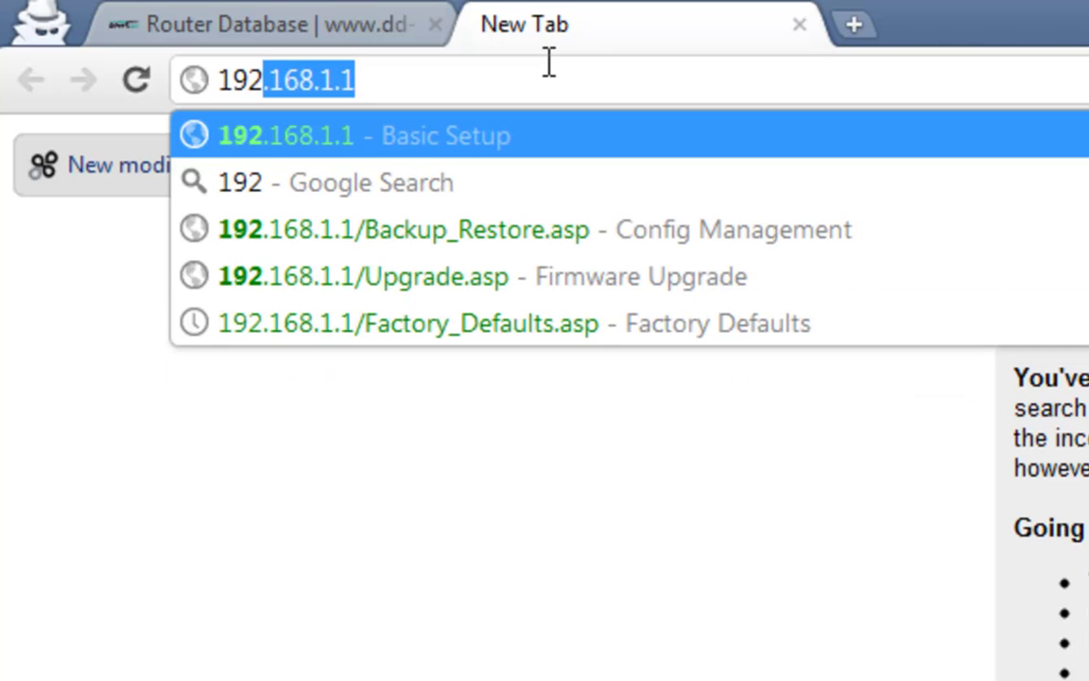
{"action": "key", "text": "Return"}
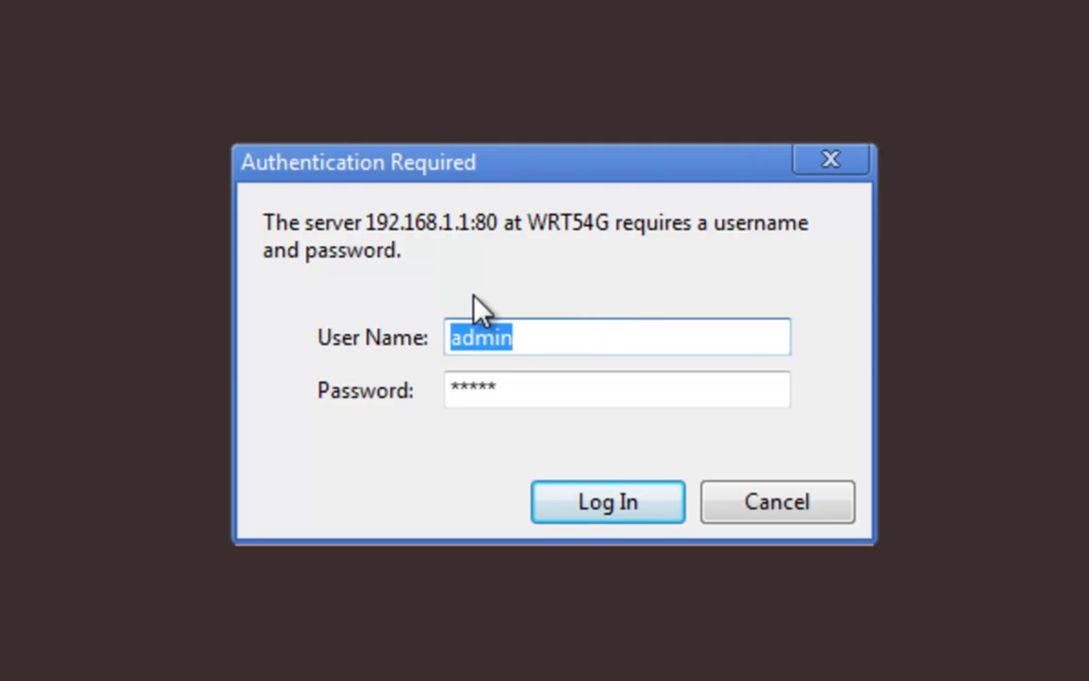
Log in to the router with the default username and password.
{"action": "key", "text": "Tab"}
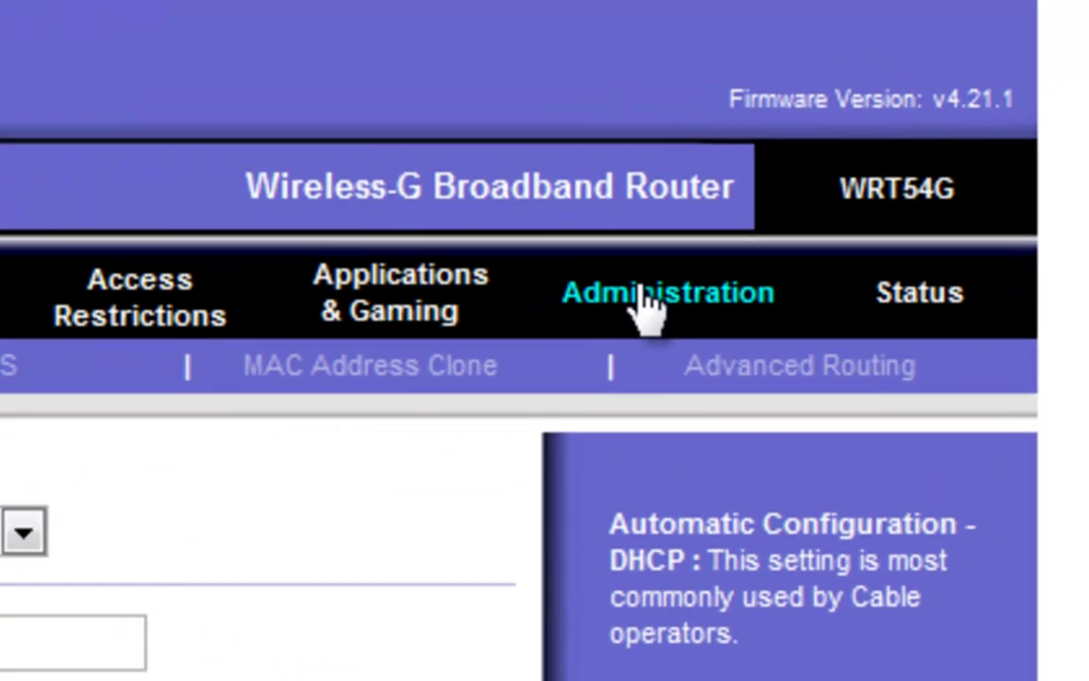
Open Administration > Config Management and find the WRT54GV1_v4.21.1.cfg backup in Downloads.
{"action": "left_click", "coordinate": [644, 295]}
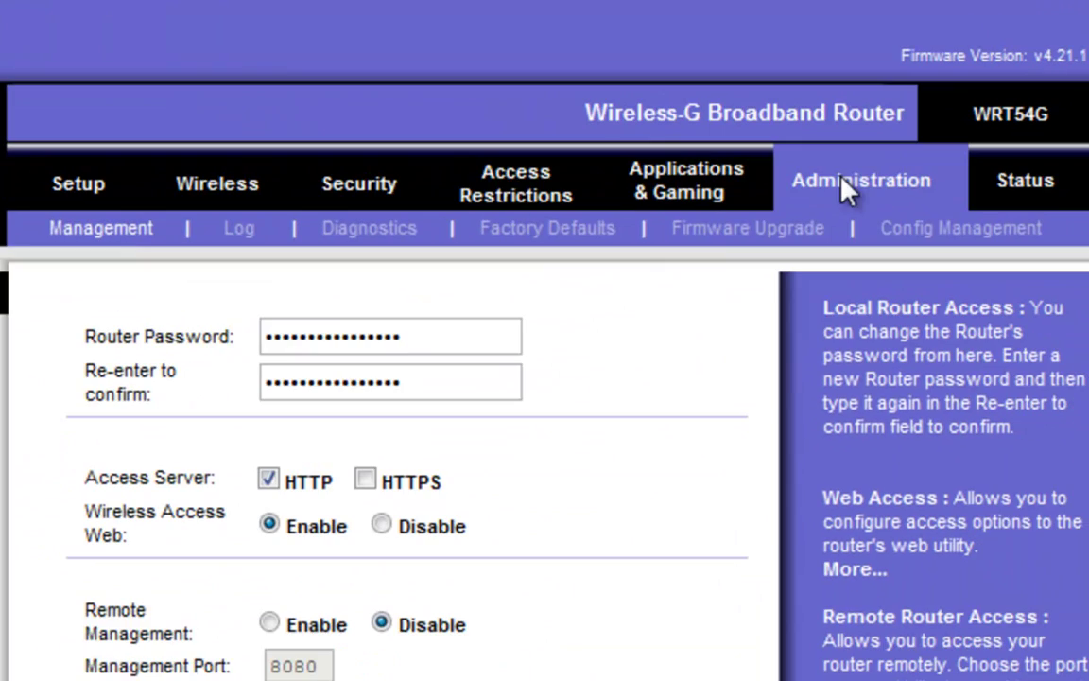
{"action": "left_click", "coordinate": [929, 232]}
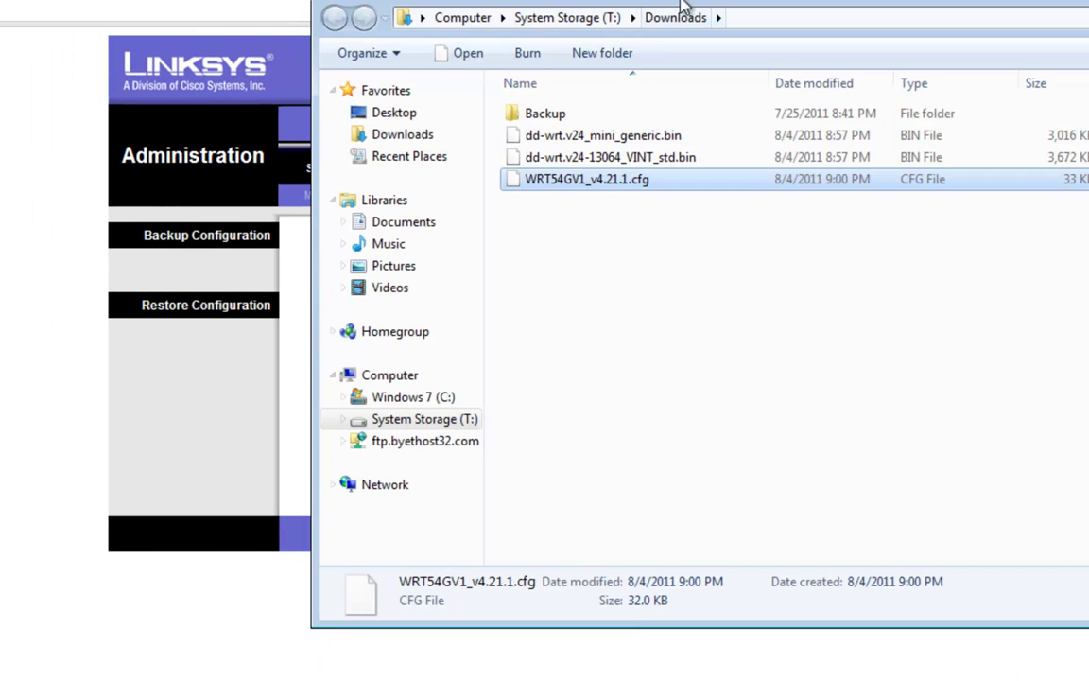
{"action": "left_click_drag", "start_coordinate": [687, 5], "coordinate": [425, 317]}
{"action": "left_click_drag", "start_coordinate": [425, 515], "coordinate": [279, 461]}
{"action": "left_click", "coordinate": [336, 534]}
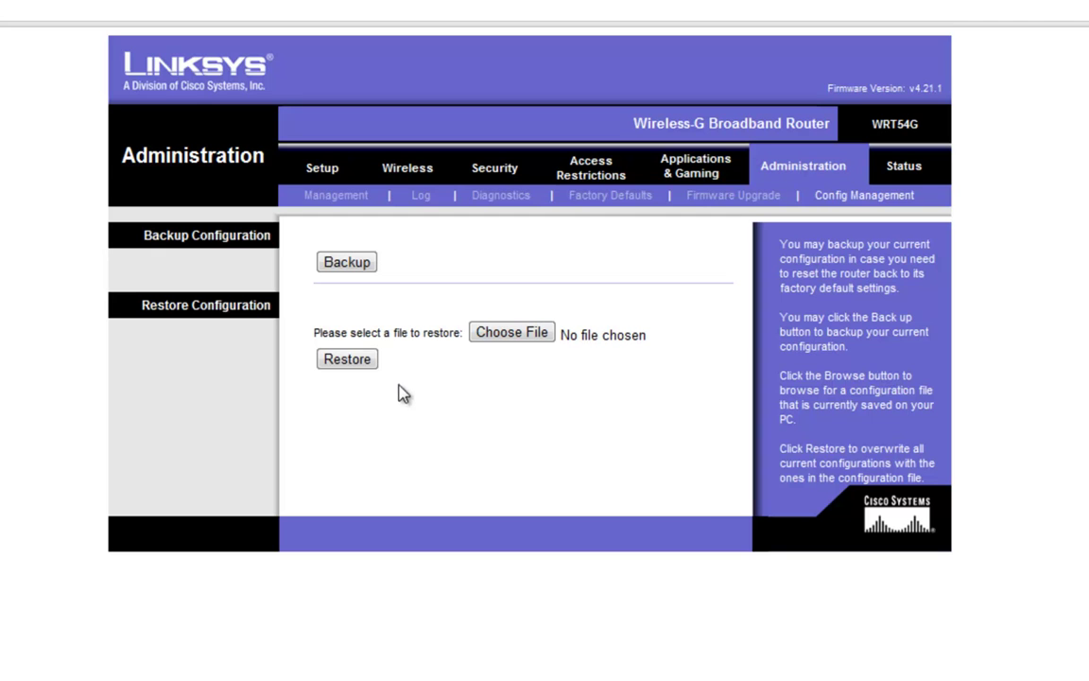
Attempt a restore, dismiss the missing-file warning, then cancel choosing WRT54GV1_v4.21.1.cfg.
{"action": "left_click", "coordinate": [364, 363]}
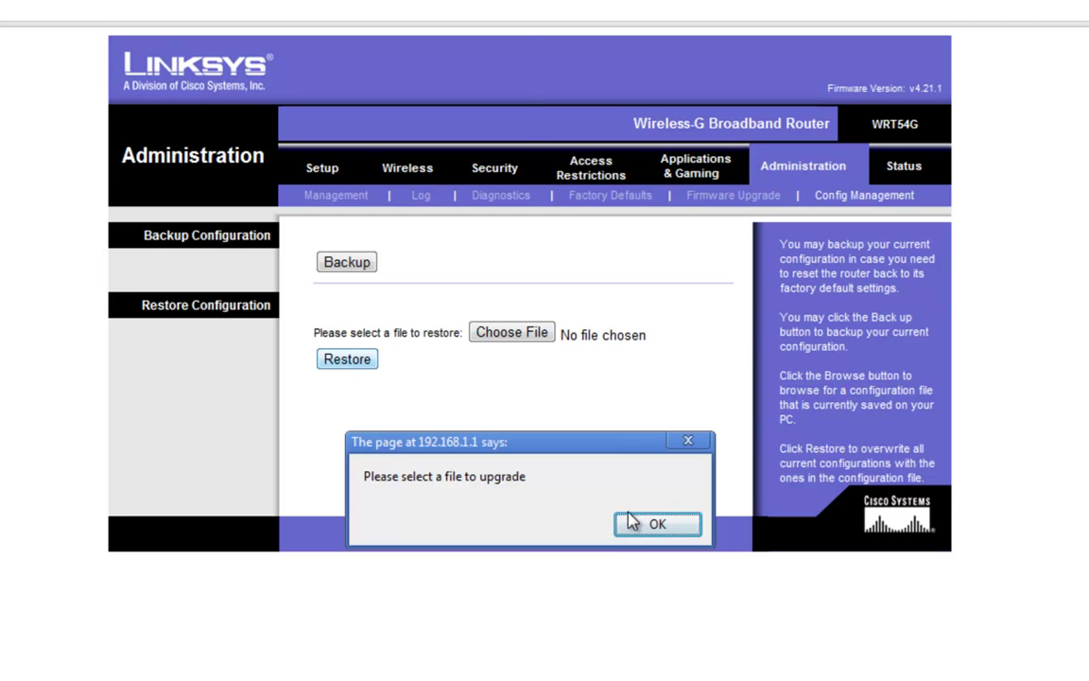
{"action": "left_click", "coordinate": [631, 591]}
{"action": "left_click", "coordinate": [519, 340]}
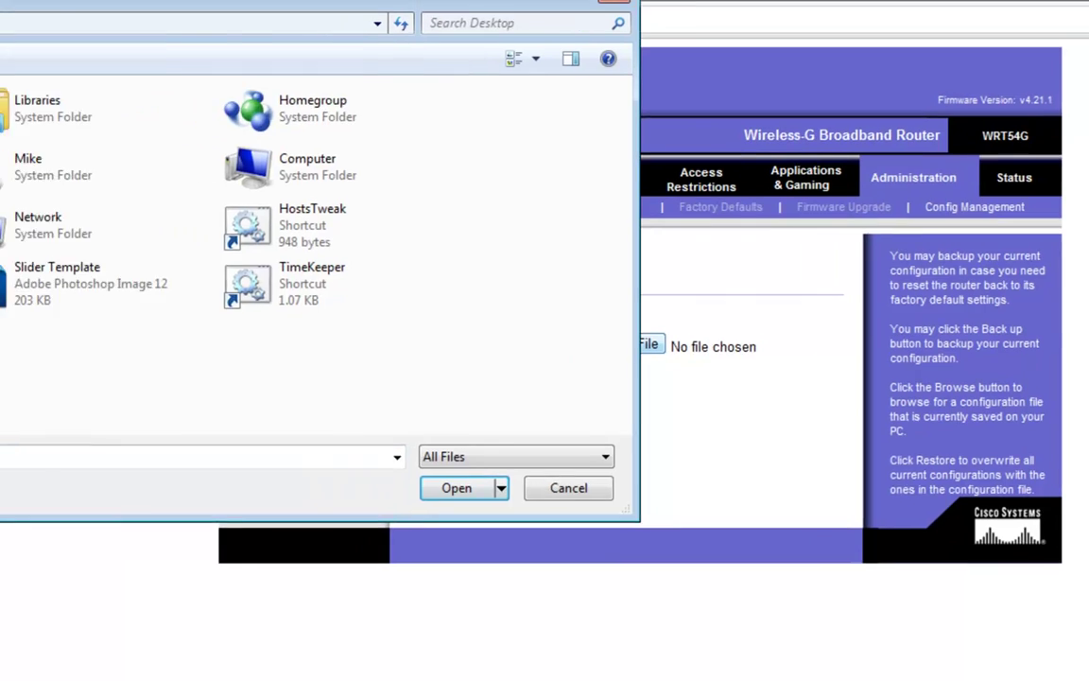
{"action": "left_click", "coordinate": [80, 163]}
{"action": "left_click", "coordinate": [250, 210]}
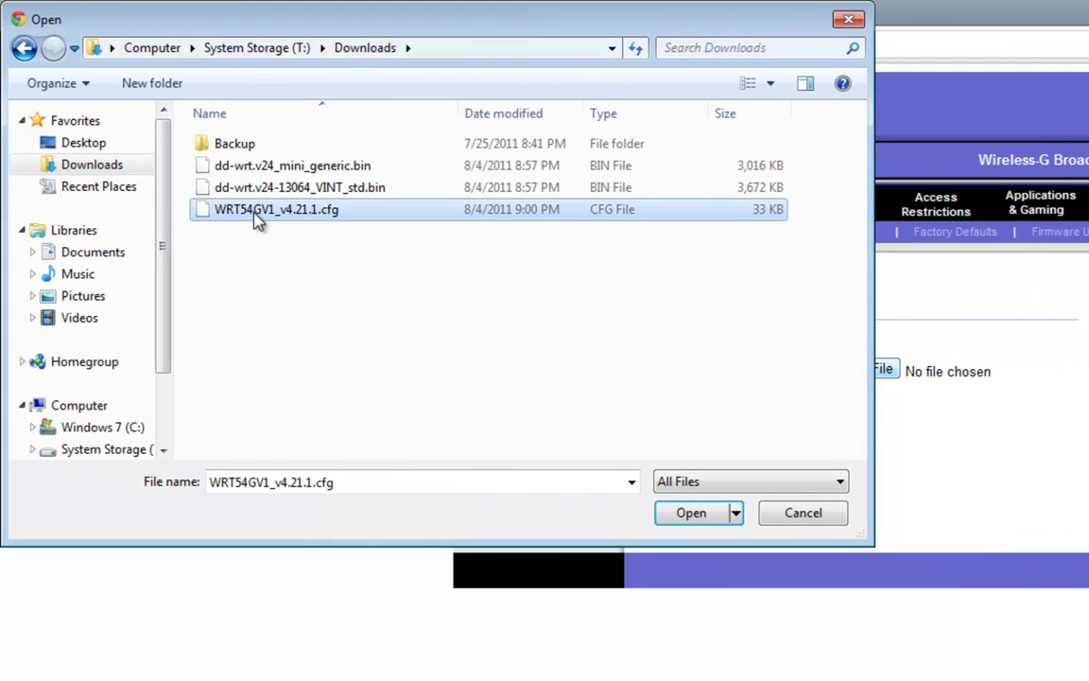
{"action": "left_click", "coordinate": [813, 510]}
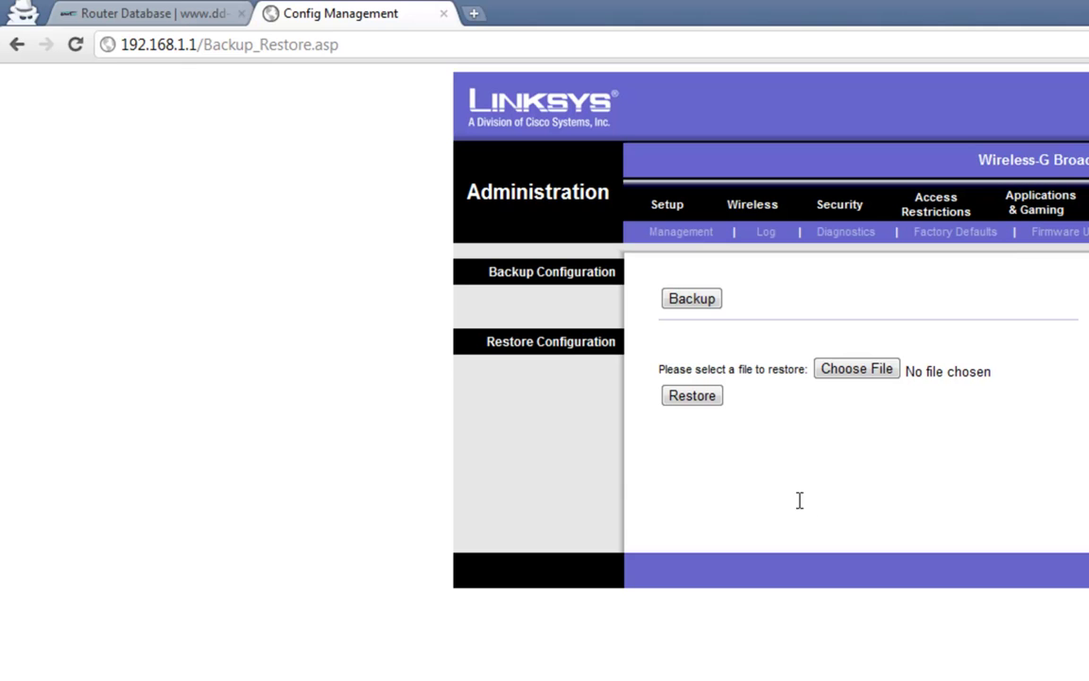
Close the Config Management tab.
{"action": "left_click", "coordinate": [444, 15]}
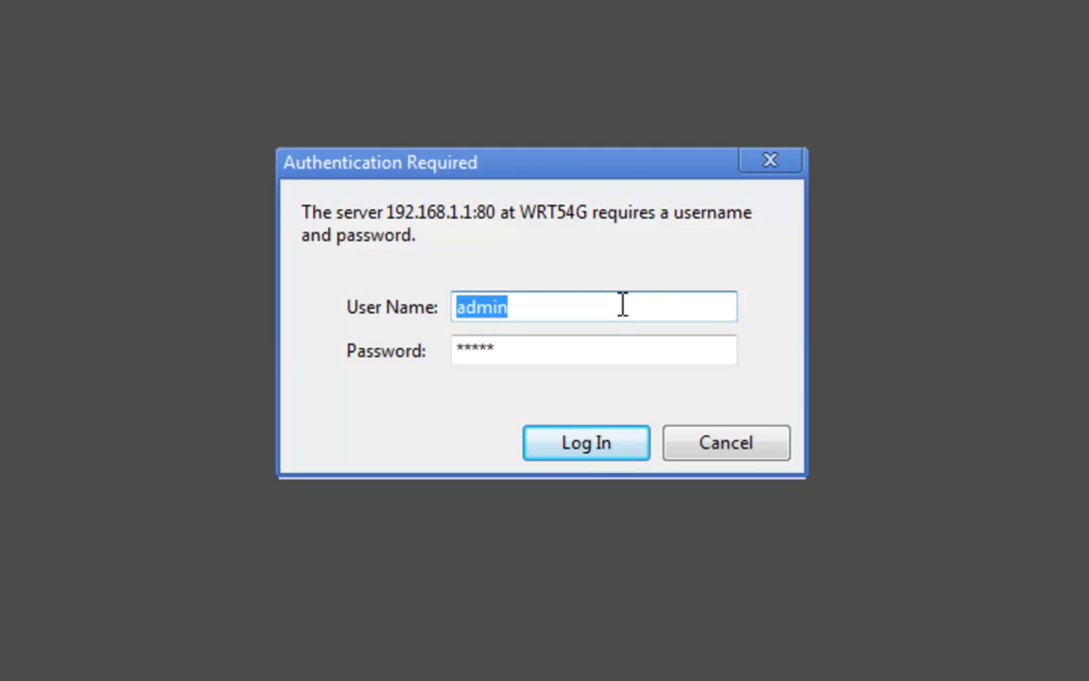
Log back into the router admin with the default username and password.
{"action": "left_click", "coordinate": [608, 306]}
{"action": "key", "text": "ctrl+a"}
{"action": "key", "text": "Tab"}
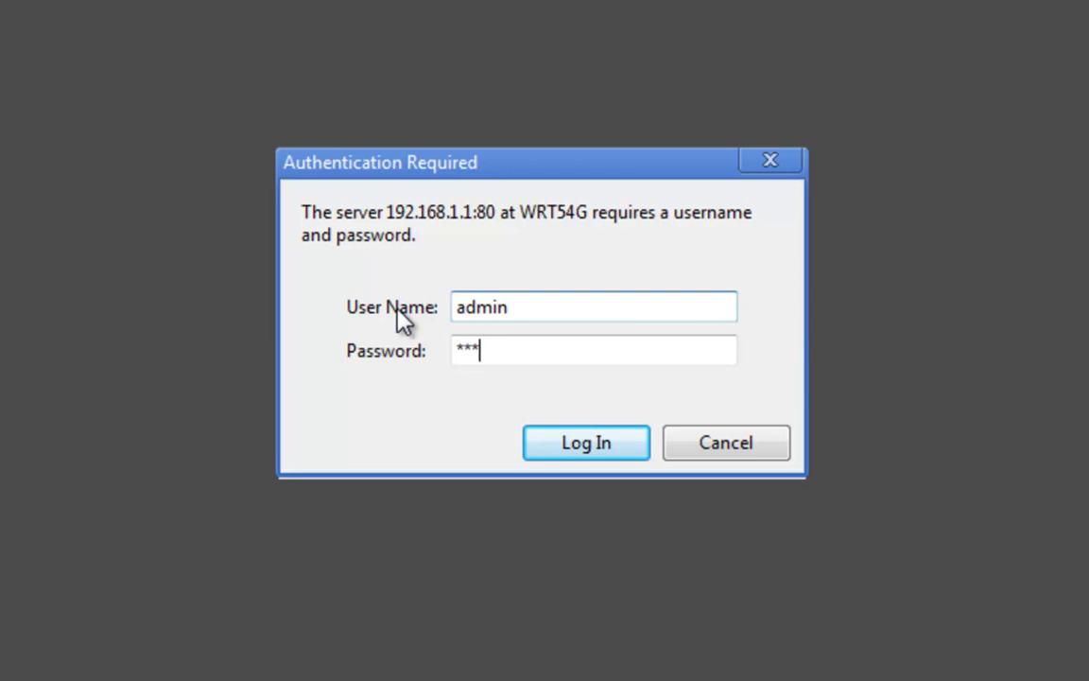
{"action": "key", "text": "Return"}
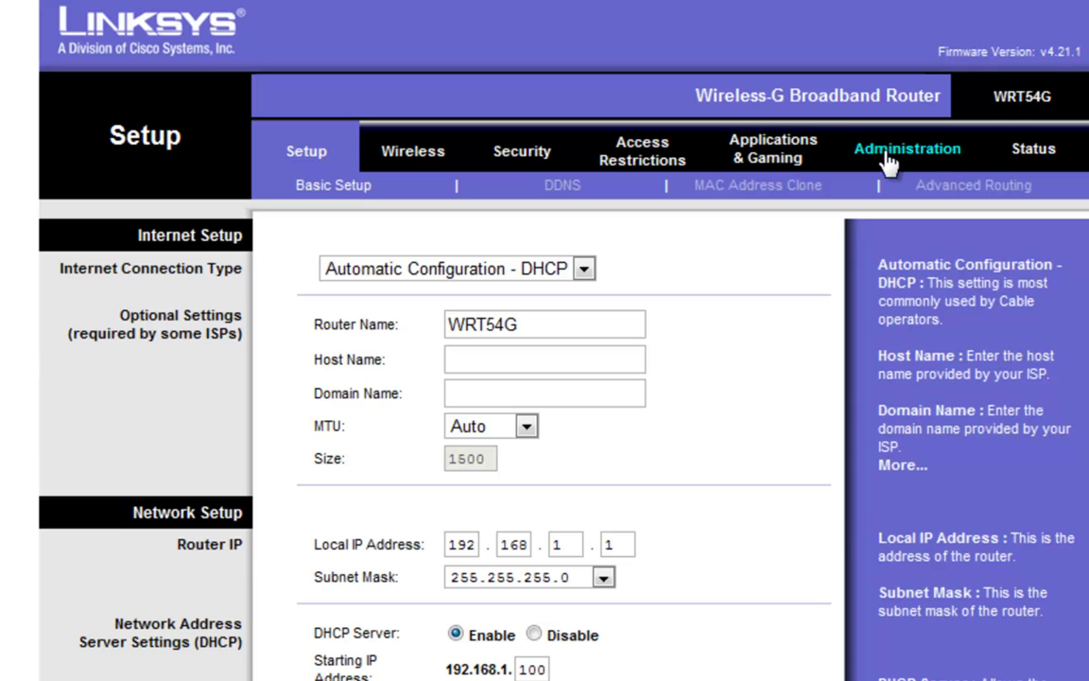
Choose dd-wrt.v24_mini_generic.bin as the upload file under Administration > Firmware Upgrade.
{"action": "left_click", "coordinate": [889, 163]}
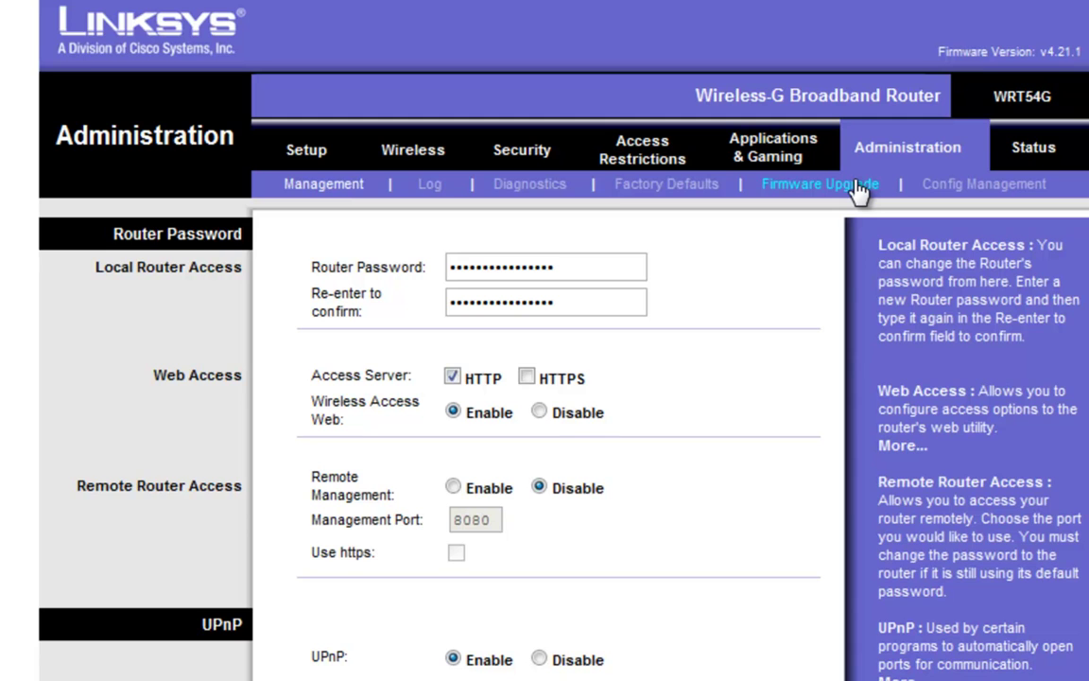
{"action": "left_click", "coordinate": [856, 186]}
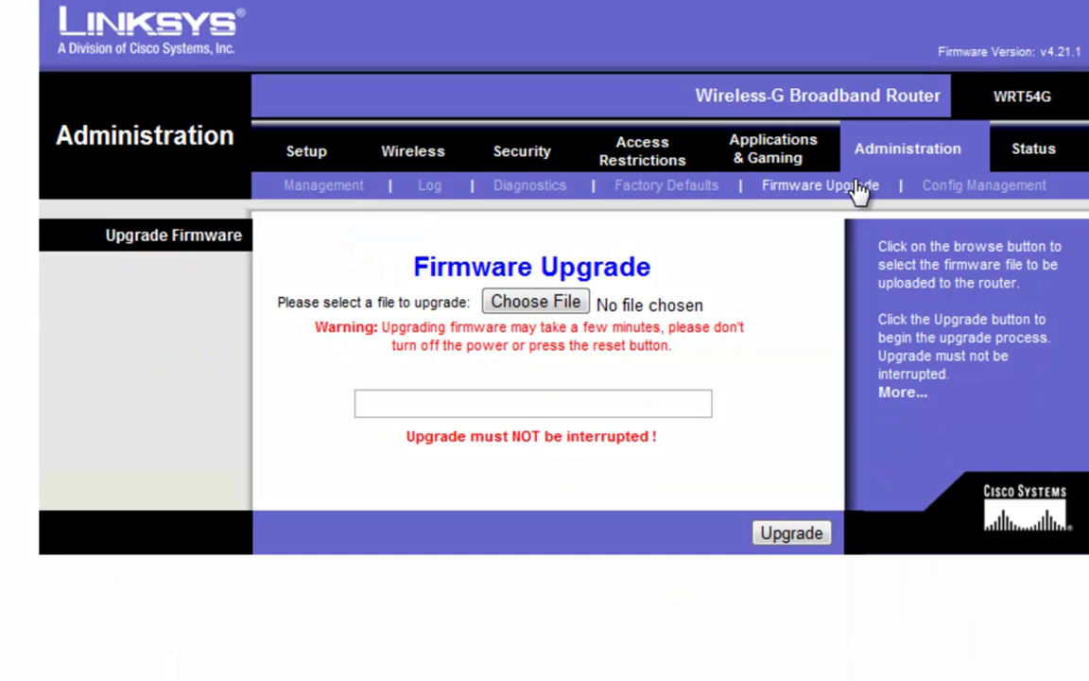
{"action": "left_click", "coordinate": [535, 302]}
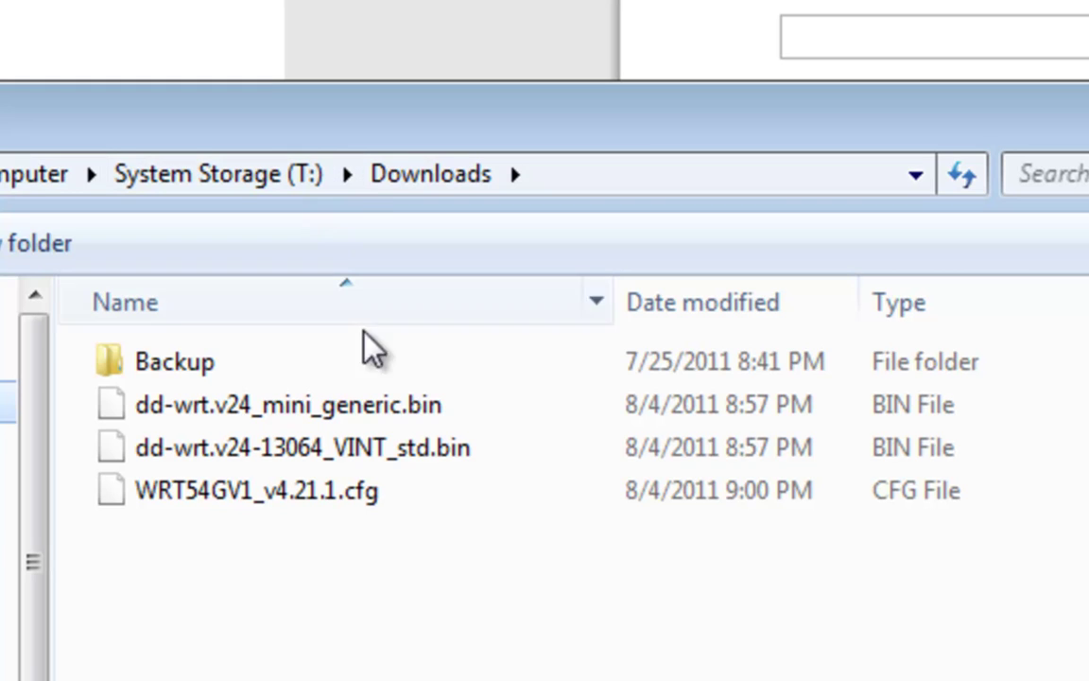
{"action": "left_click", "coordinate": [403, 413]}
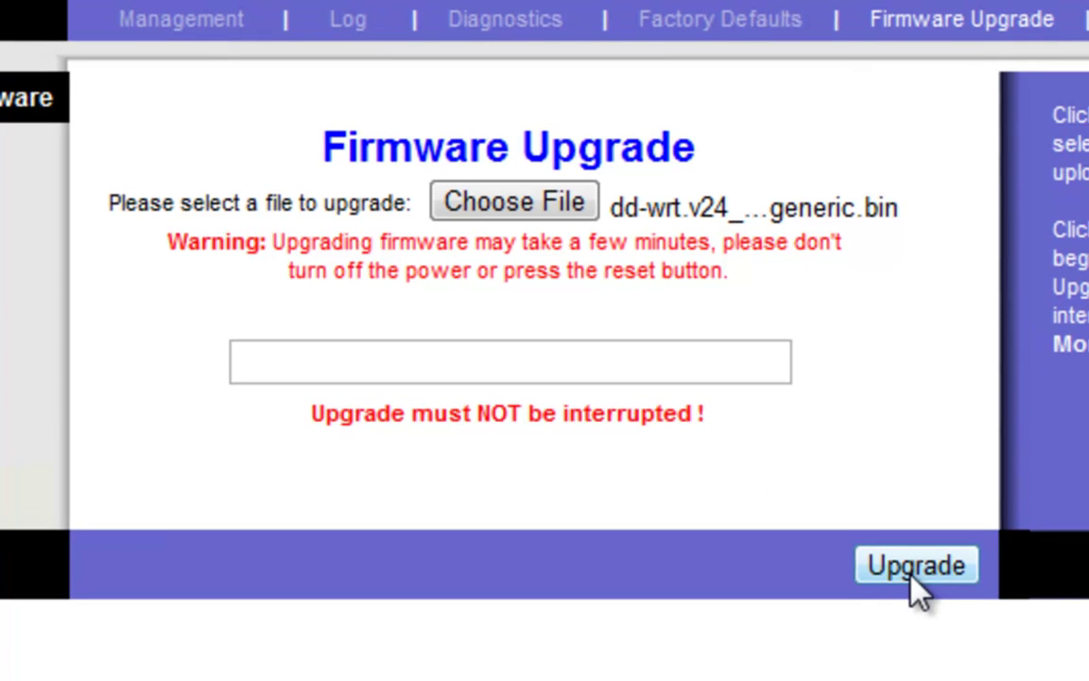
Start flashing the mini generic DD-WRT firmware onto the router.
{"action": "left_click", "coordinate": [915, 567]}
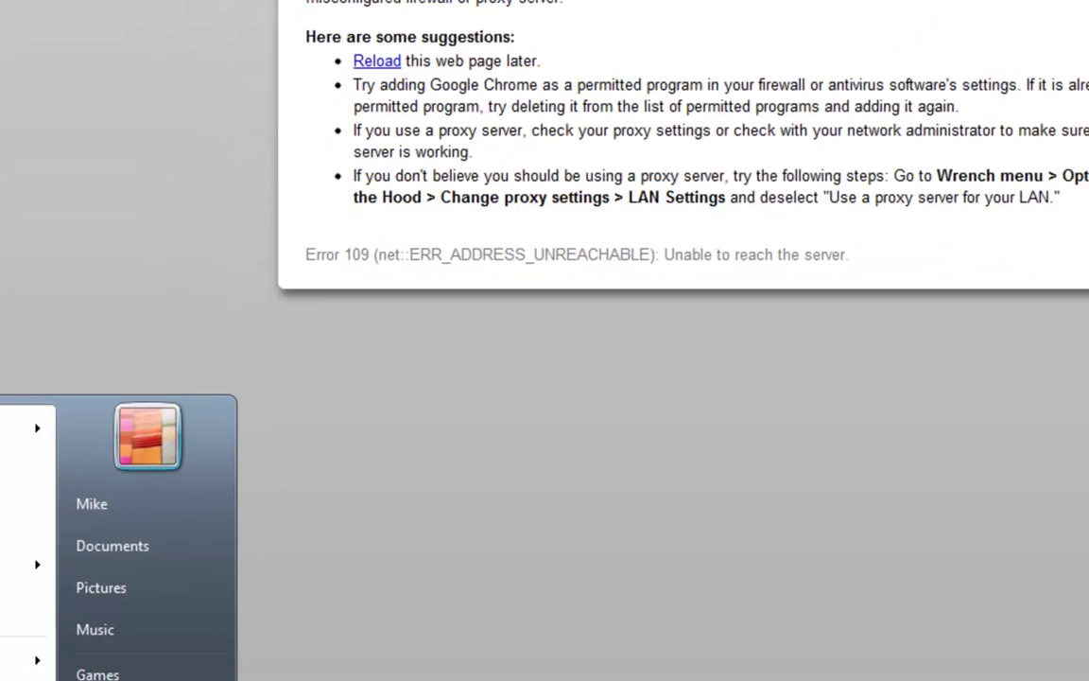
Launch Command Prompt with cmd and run ipconfig to list the network settings.
{"action": "type", "text": "cmd"}
{"action": "key", "text": "Return"}
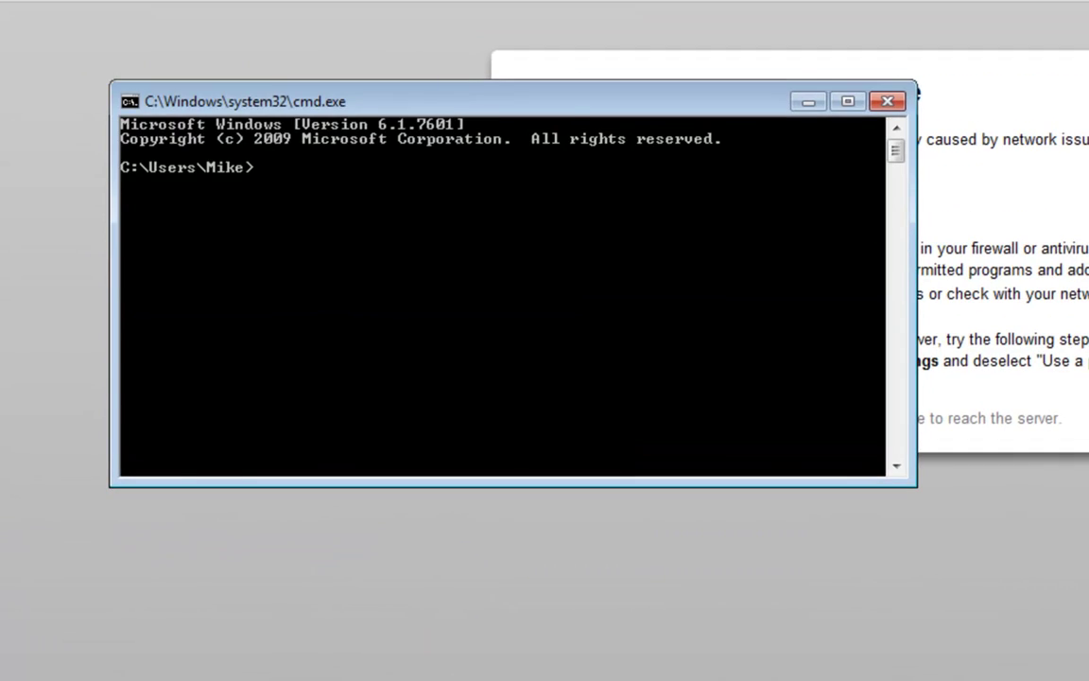
{"action": "type", "text": "ipconfig"}
{"action": "key", "text": "Return"}
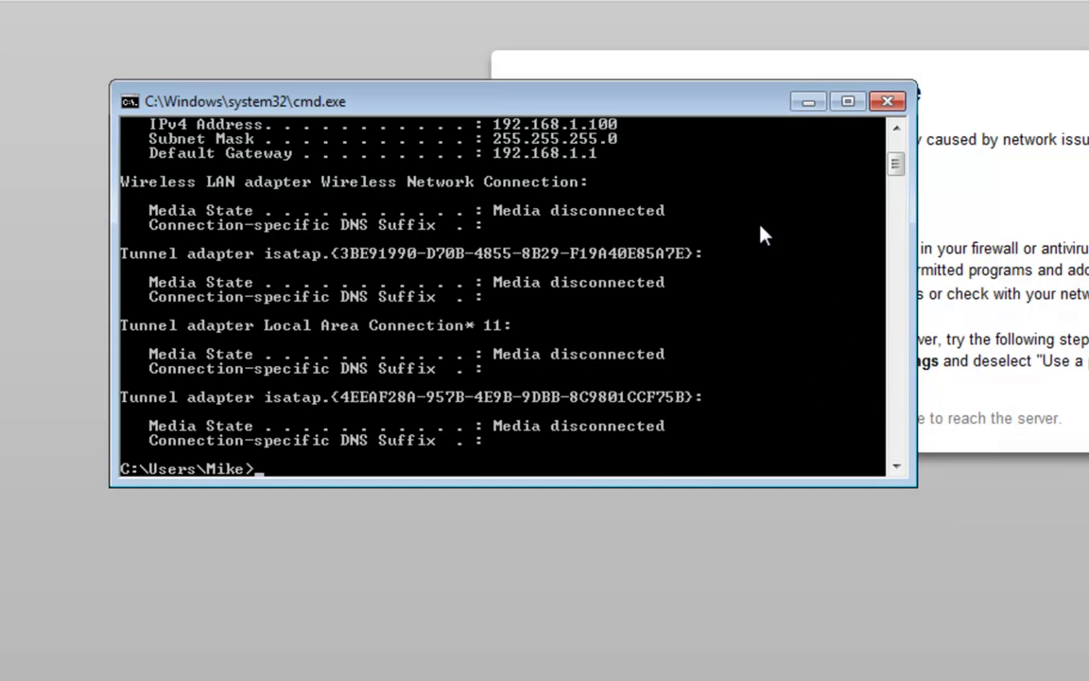
Confirm the default gateway is 192.168.1.1, then close the Command Prompt window.
{"action": "scroll", "coordinate": [718, 227], "scroll_direction": "up", "scroll_amount": 1}
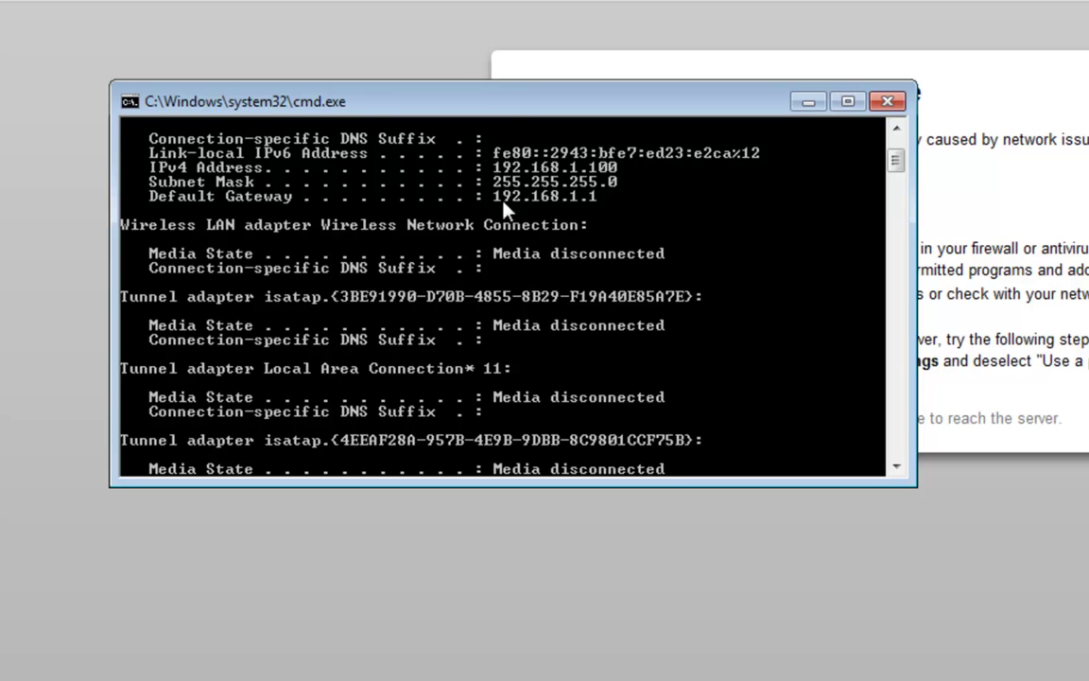
{"action": "right_click", "coordinate": [508, 209]}
{"action": "left_click", "coordinate": [532, 221]}
{"action": "left_click_drag", "start_coordinate": [493, 198], "coordinate": [616, 202]}
{"action": "left_click", "coordinate": [614, 199]}
{"action": "scroll", "coordinate": [614, 227], "scroll_direction": "up", "scroll_amount": 2}
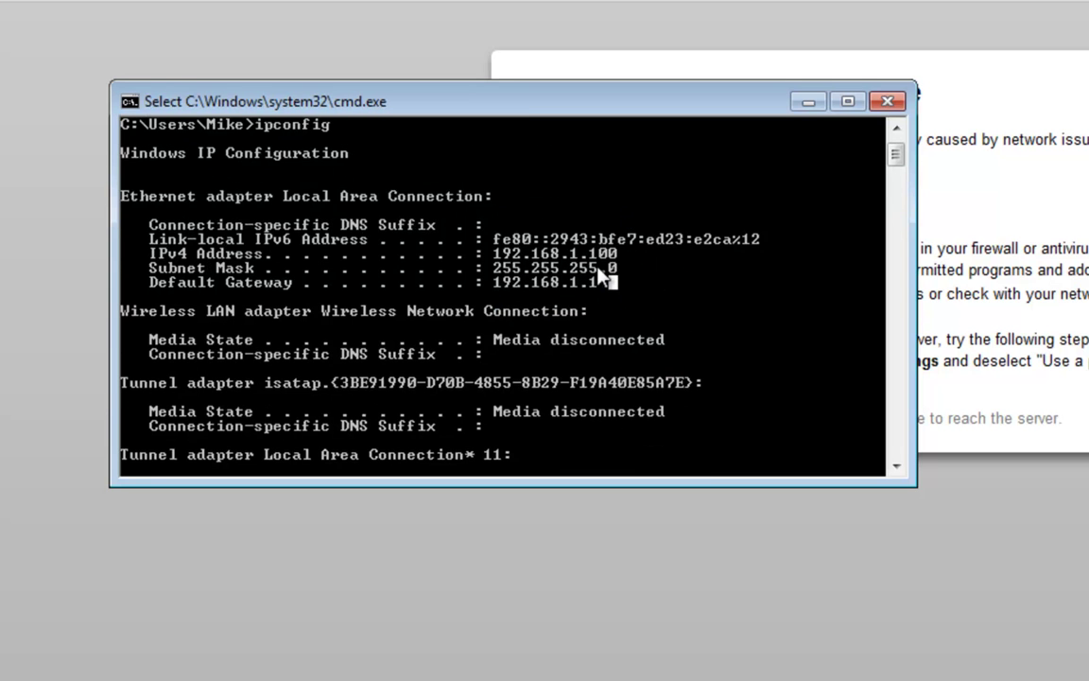
{"action": "scroll", "coordinate": [595, 279], "scroll_direction": "down", "scroll_amount": 5}
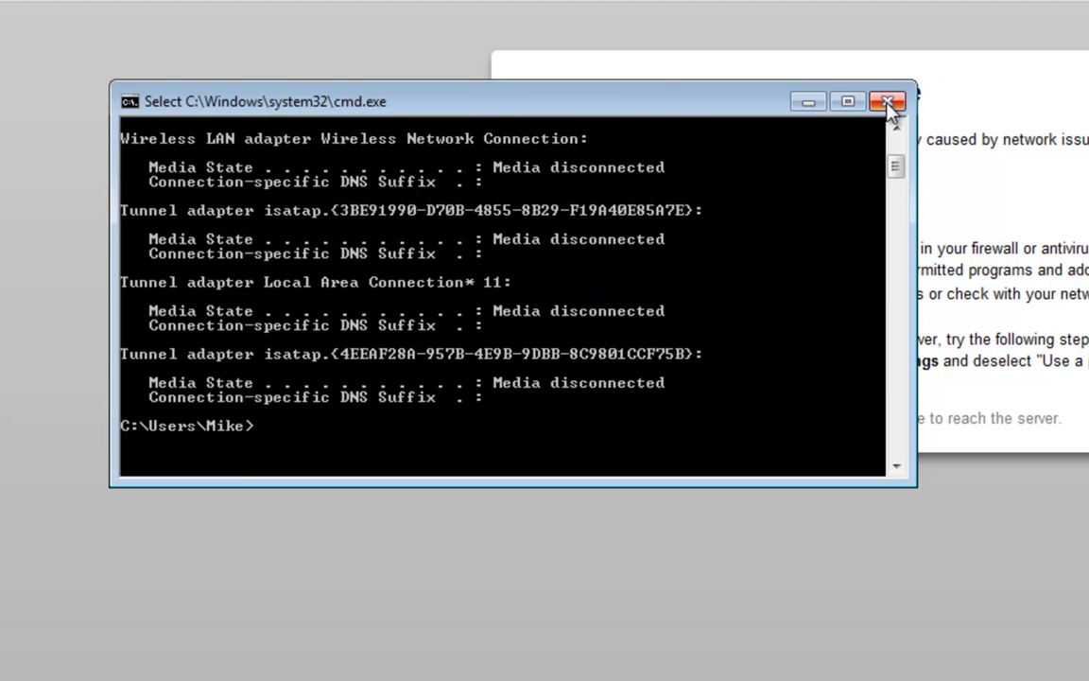
{"action": "left_click", "coordinate": [887, 101]}
{"action": "left_click", "coordinate": [421, 51]}
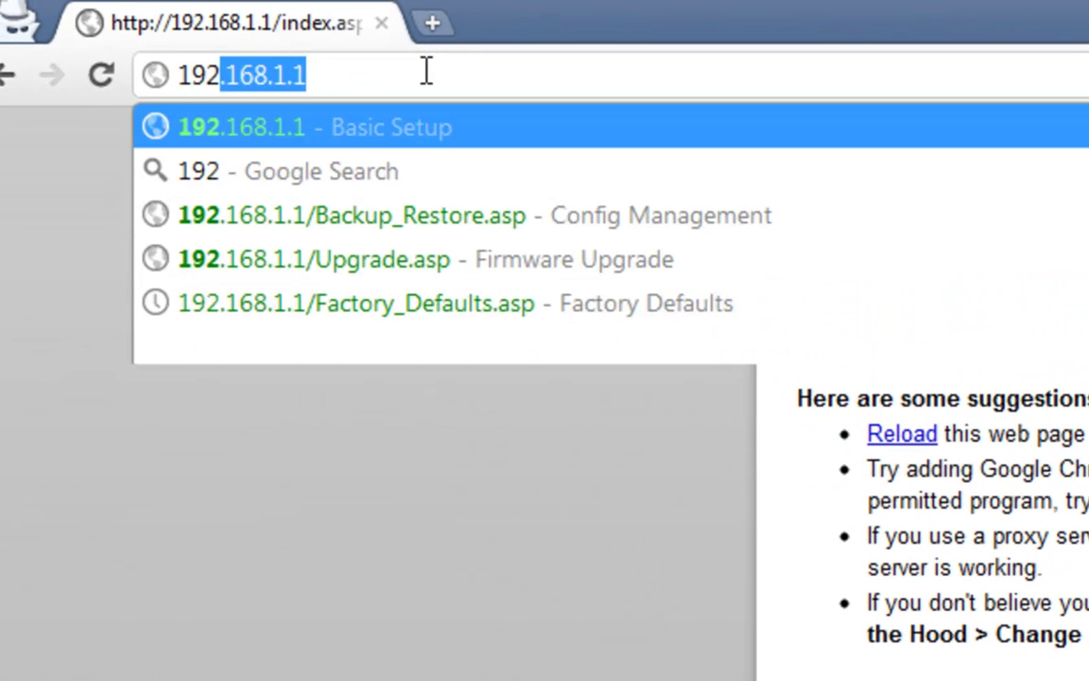
Try loading the router page at 192.168.1.1, which fails with Error 109.
{"action": "type", "text": ".168.1."}
{"action": "key", "text": "Return"}
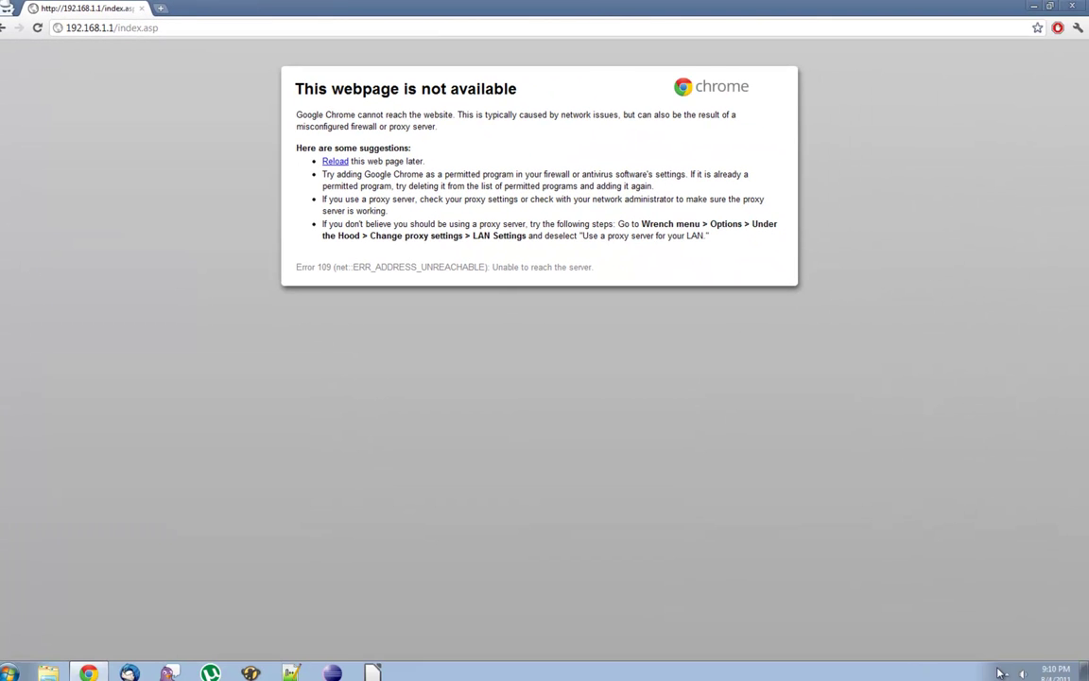
Join the dd-wrt wireless network and set its location to Home network.
{"action": "left_click", "coordinate": [1003, 672]}
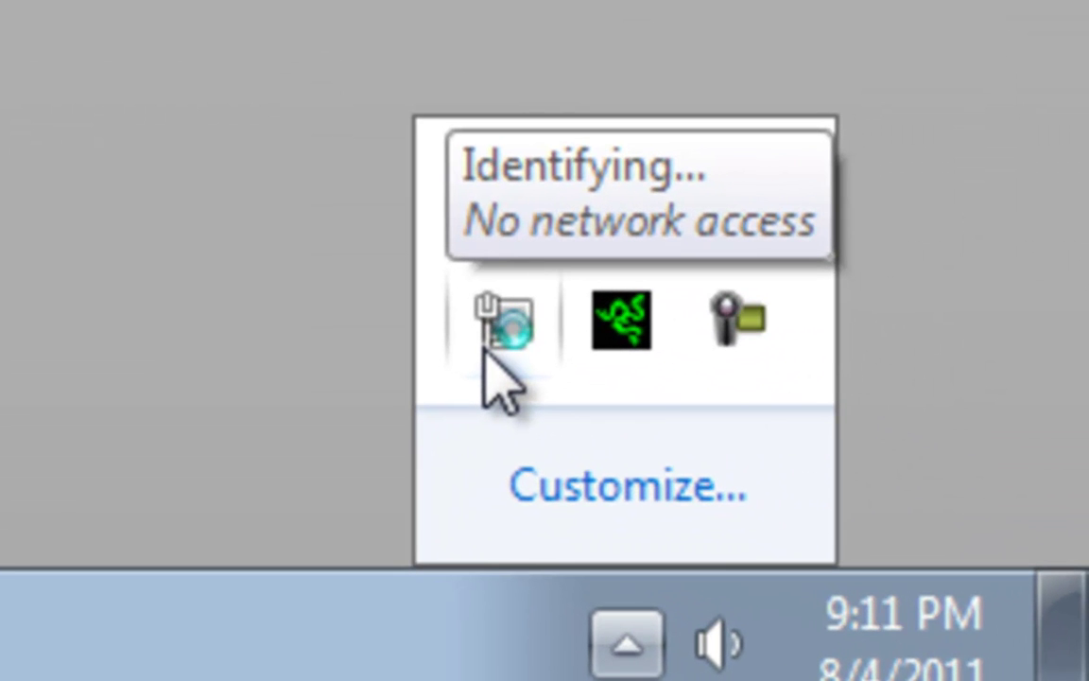
{"action": "left_click", "coordinate": [488, 342]}
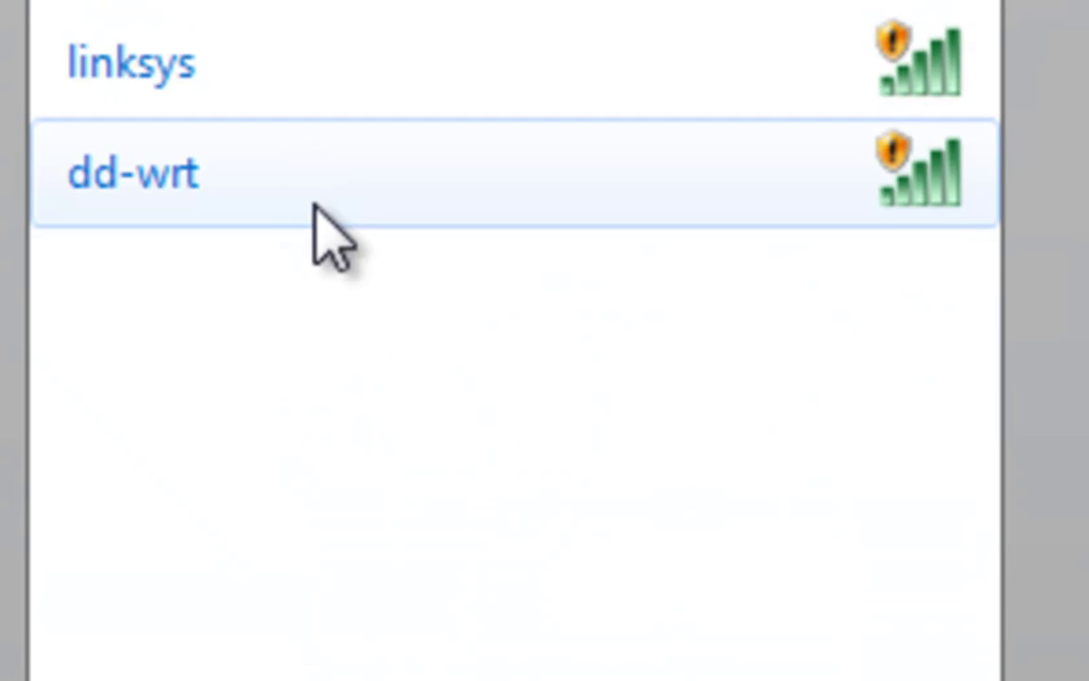
{"action": "left_click", "coordinate": [288, 184]}
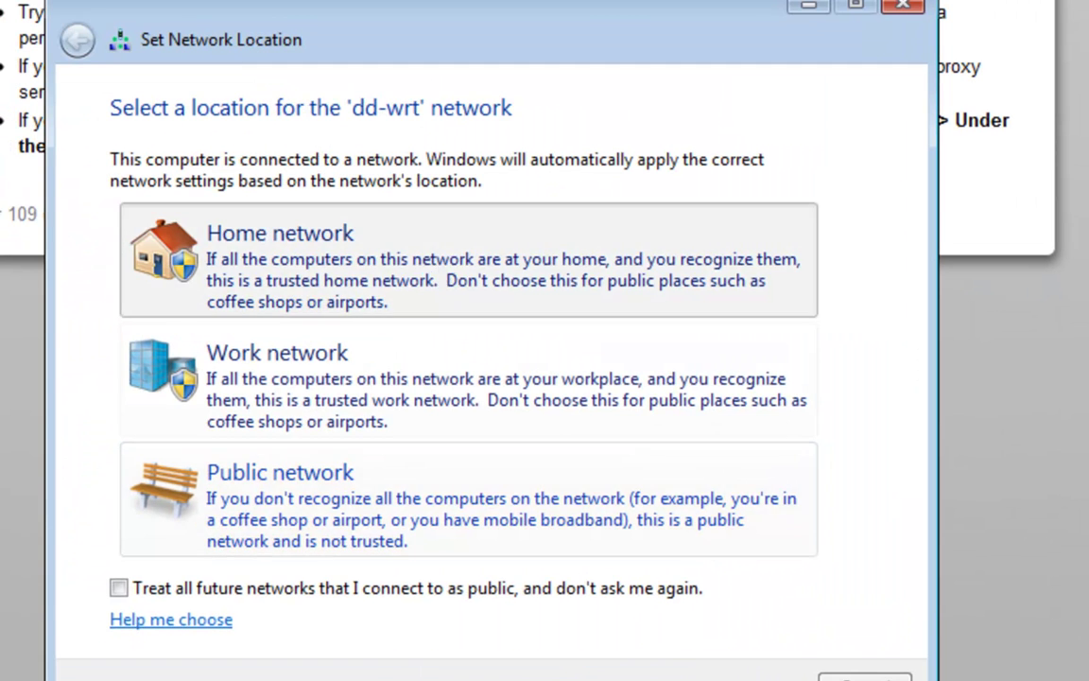
{"action": "left_click", "coordinate": [280, 248]}
{"action": "left_click", "coordinate": [865, 675]}
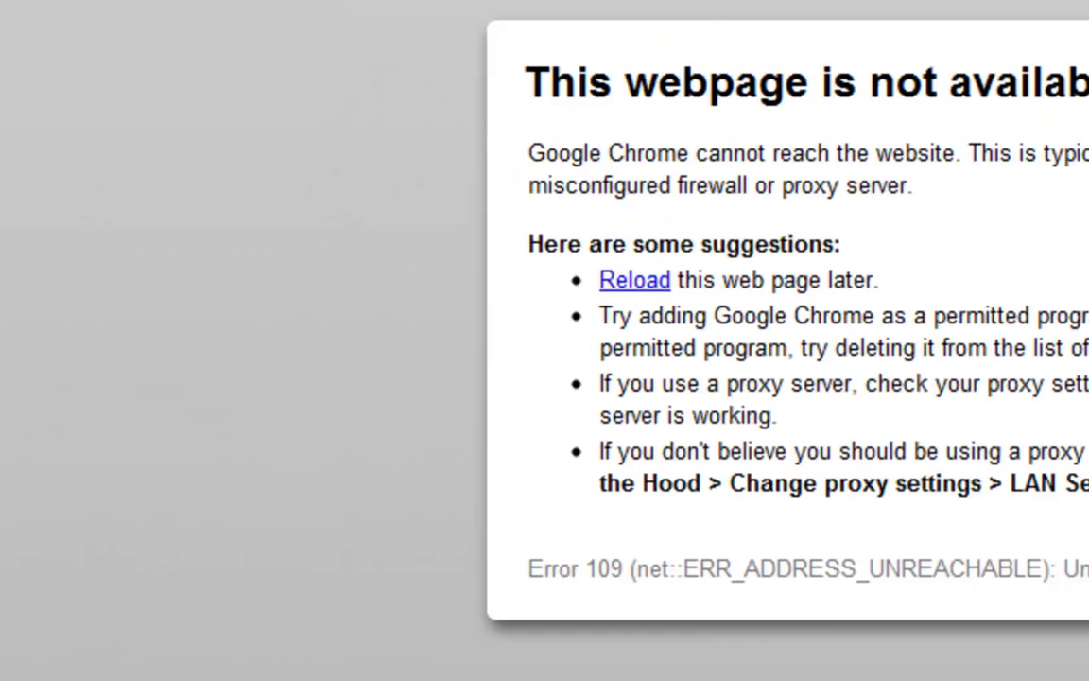
{"action": "left_click", "coordinate": [718, 91]}
{"action": "left_click", "coordinate": [718, 92]}
Load the DD-WRT control panel at 192.168.1.1 in Chrome.
{"action": "left_click", "coordinate": [718, 92]}
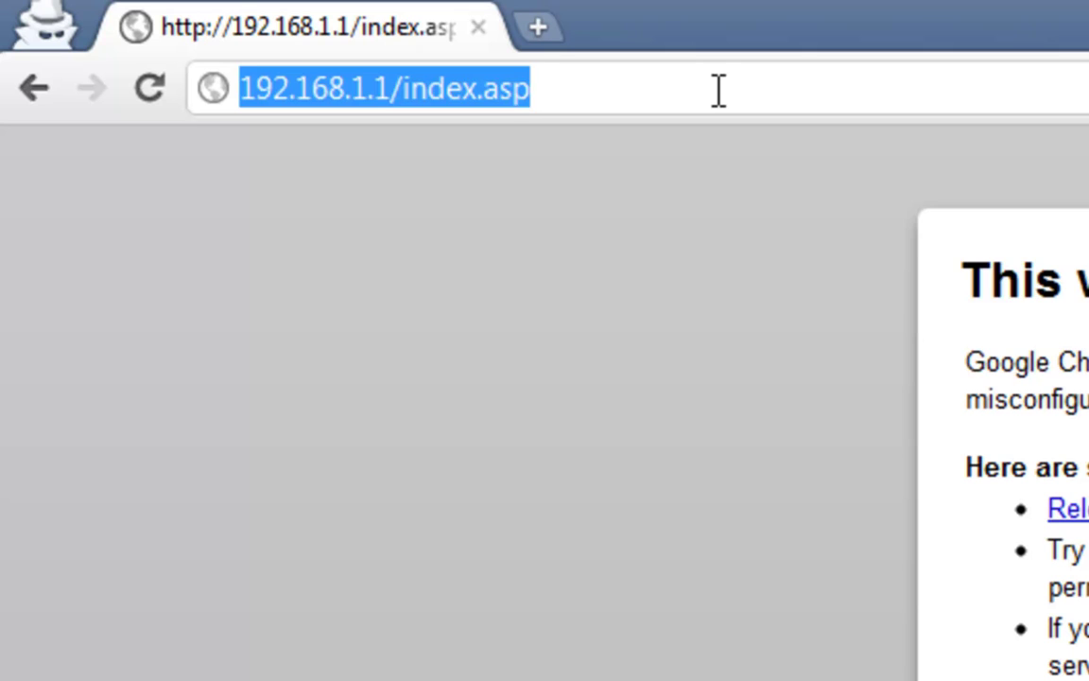
{"action": "type", "text": "192.168.1."}
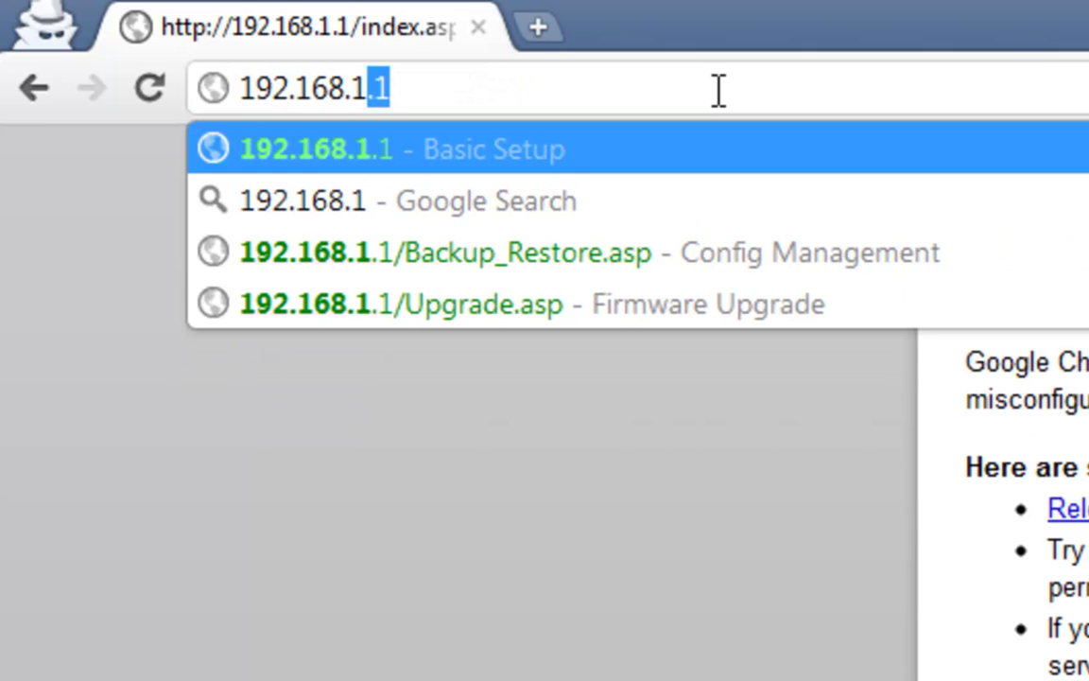
{"action": "key", "text": "Return"}
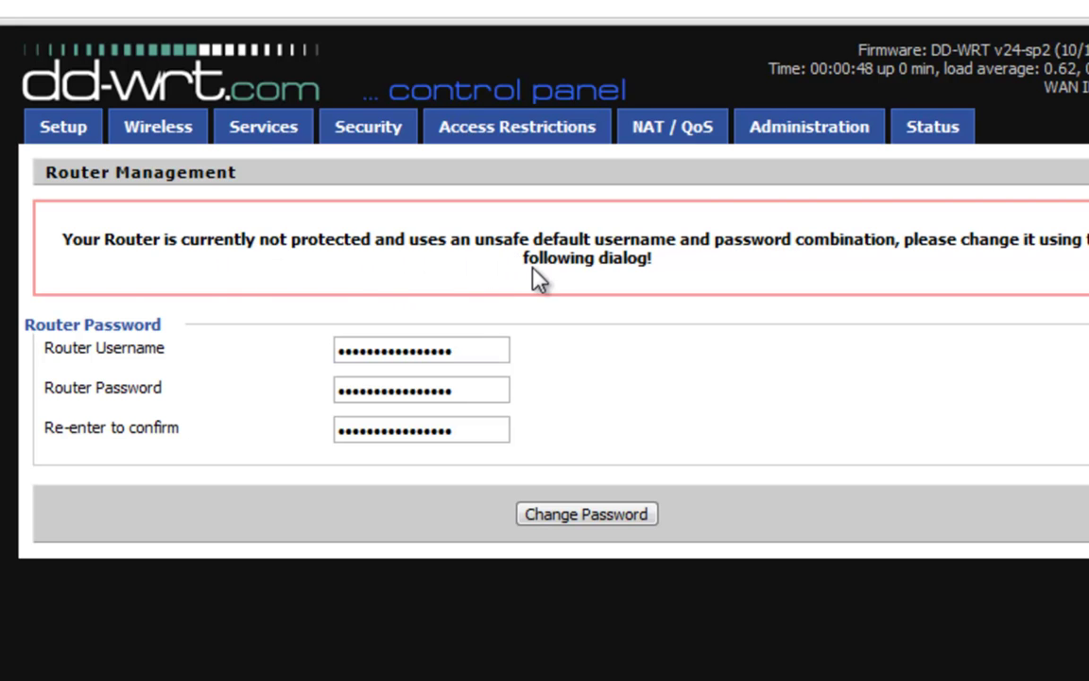
Replace the default router username and password with new ones, confirm the password, and save.
{"action": "left_click", "coordinate": [478, 351]}
{"action": "left_click_drag", "start_coordinate": [477, 351], "coordinate": [256, 352]}
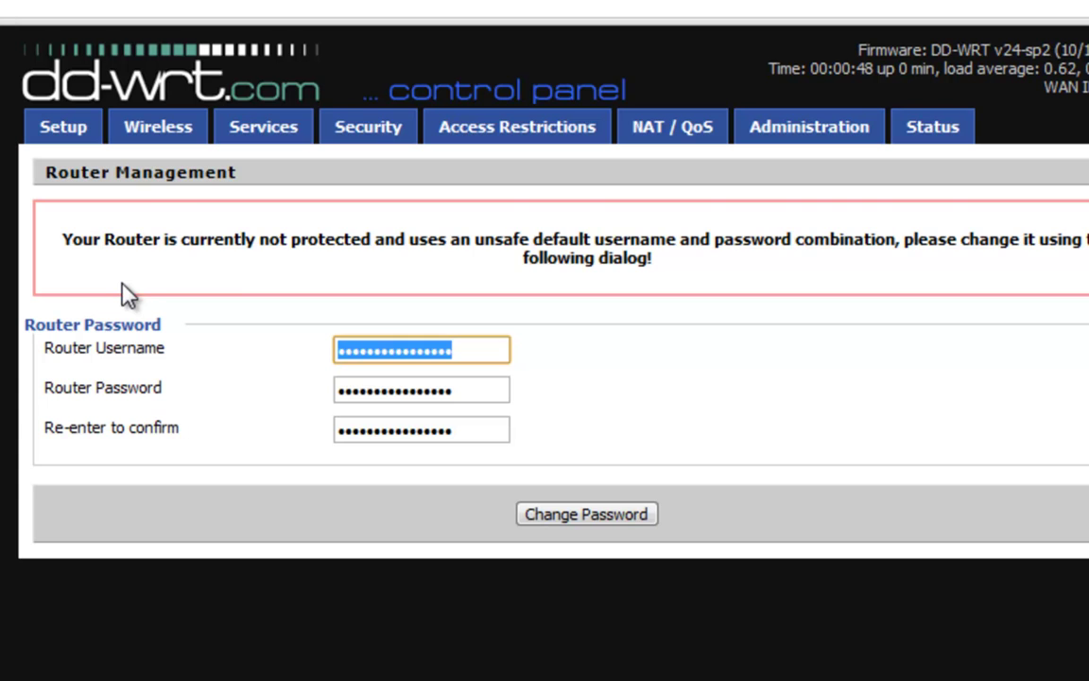
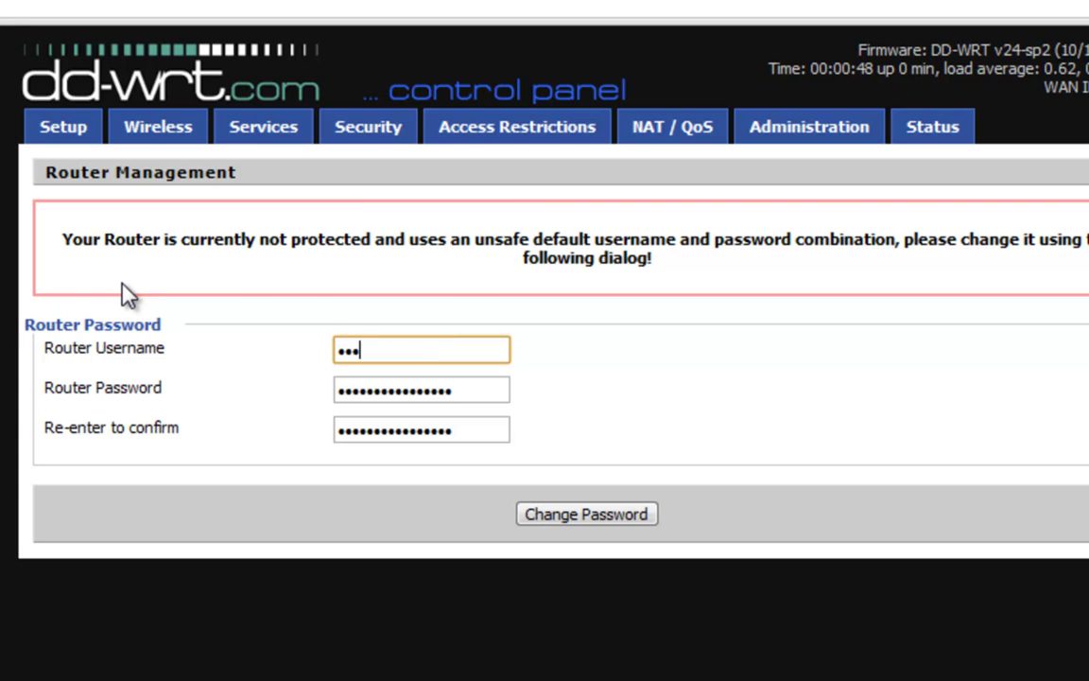
{"action": "key", "text": "BackSpace"}
{"action": "key", "text": "BackSpace"}
{"action": "key", "text": "BackSpace"}
{"action": "key", "text": "Tab"}
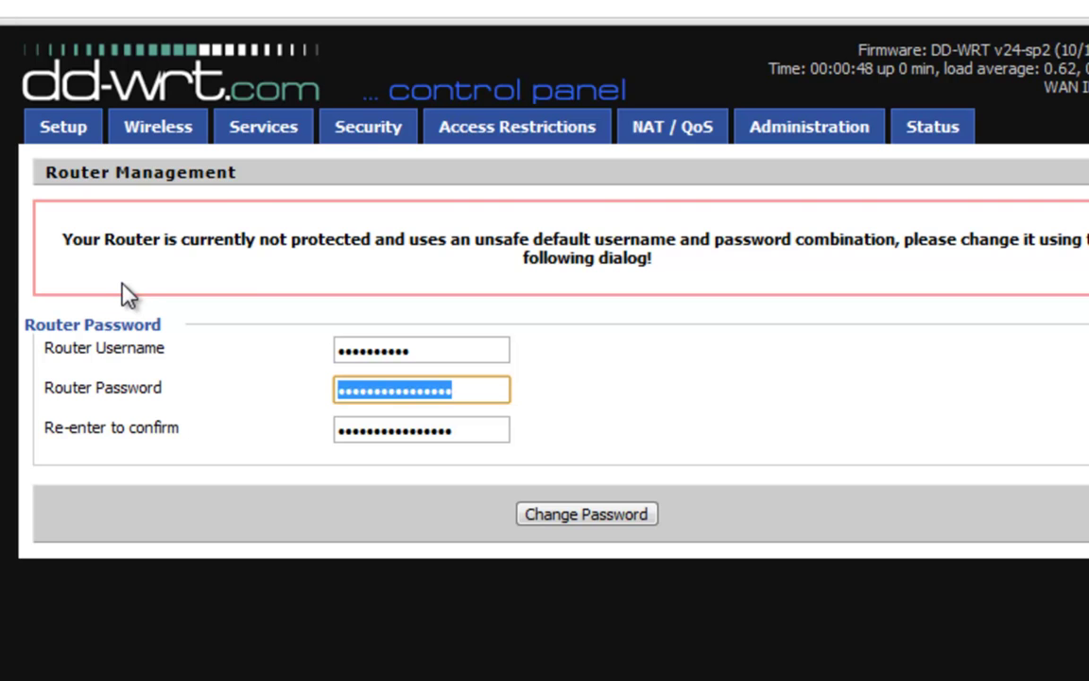
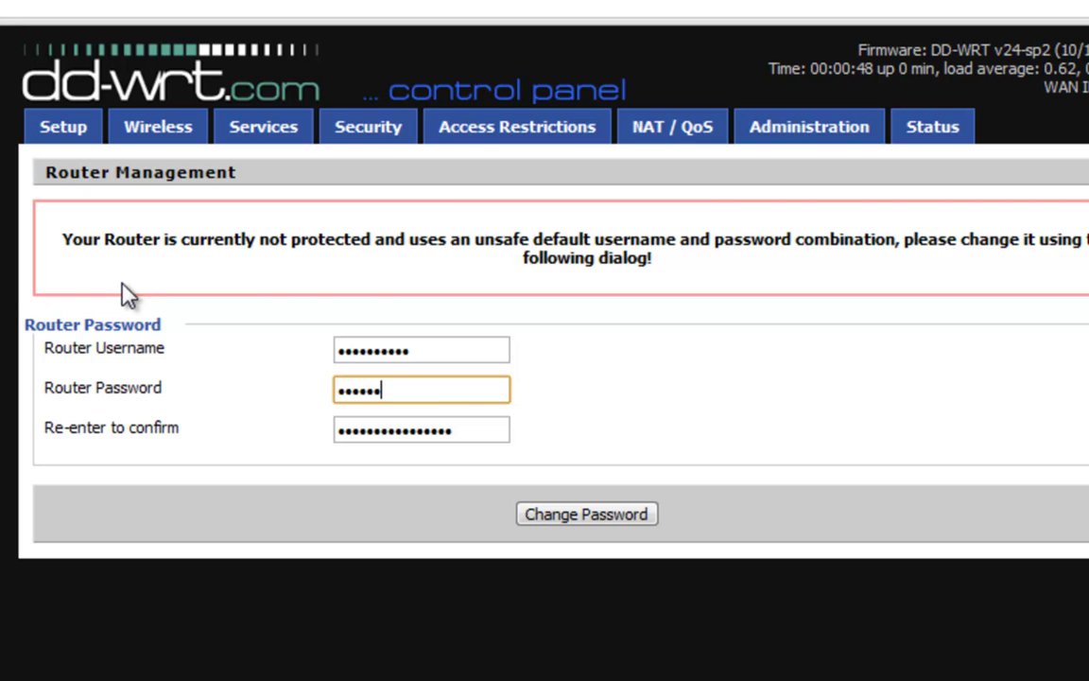
{"action": "key", "text": "Tab"}
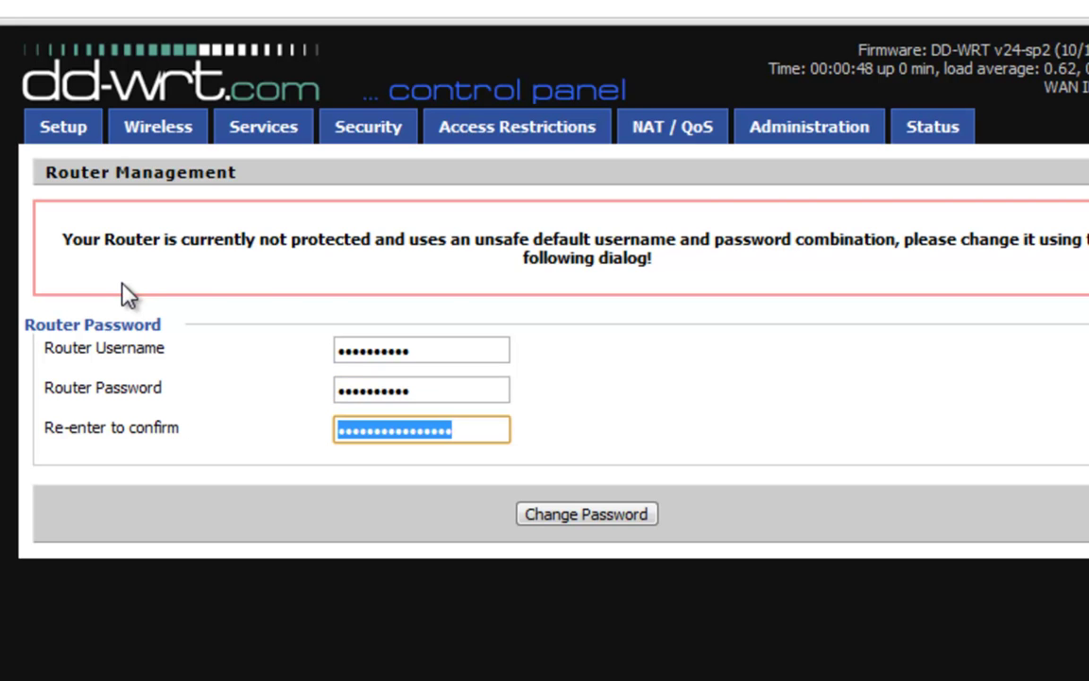
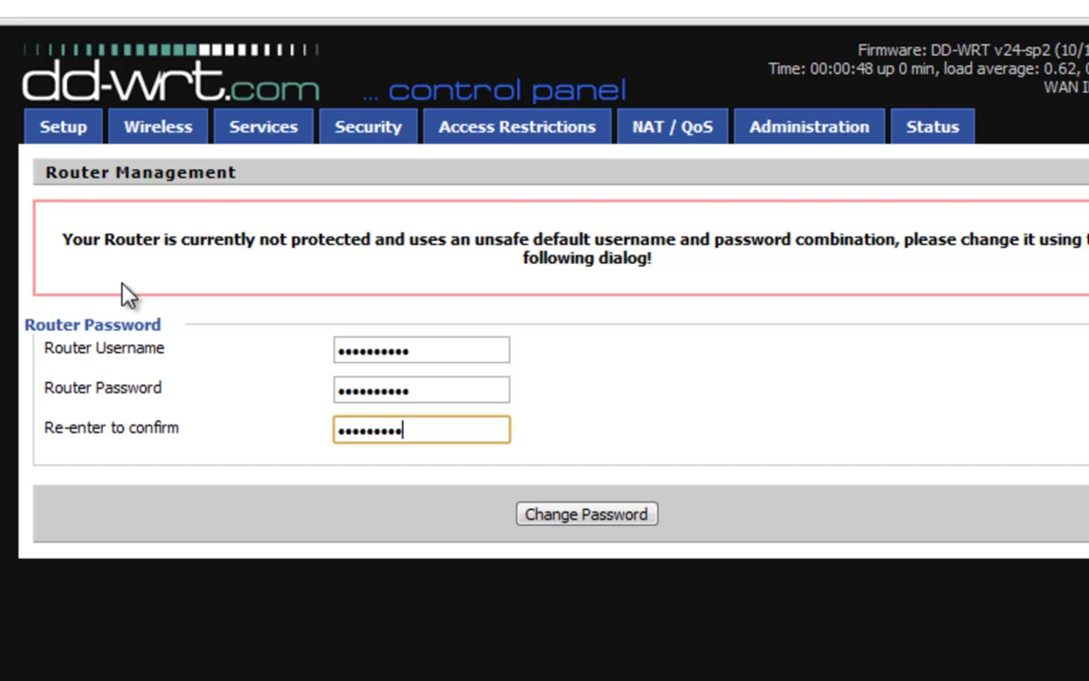
{"action": "left_click", "coordinate": [622, 518]}
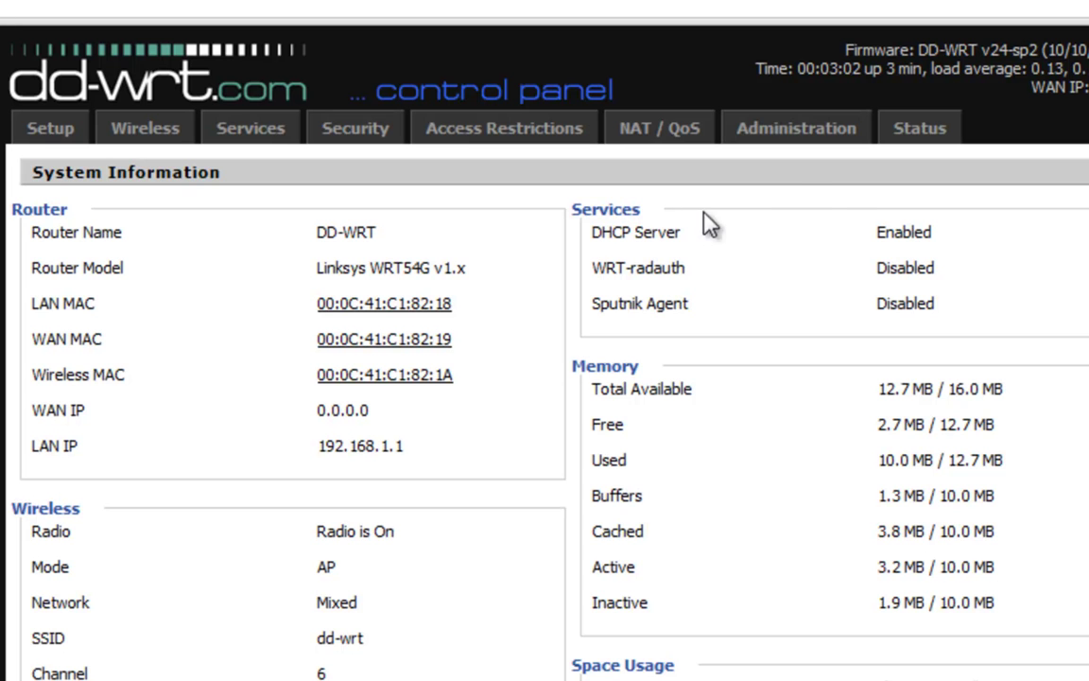
Open the Administration tab and sign in with the new username and password.
{"action": "left_click", "coordinate": [817, 139]}
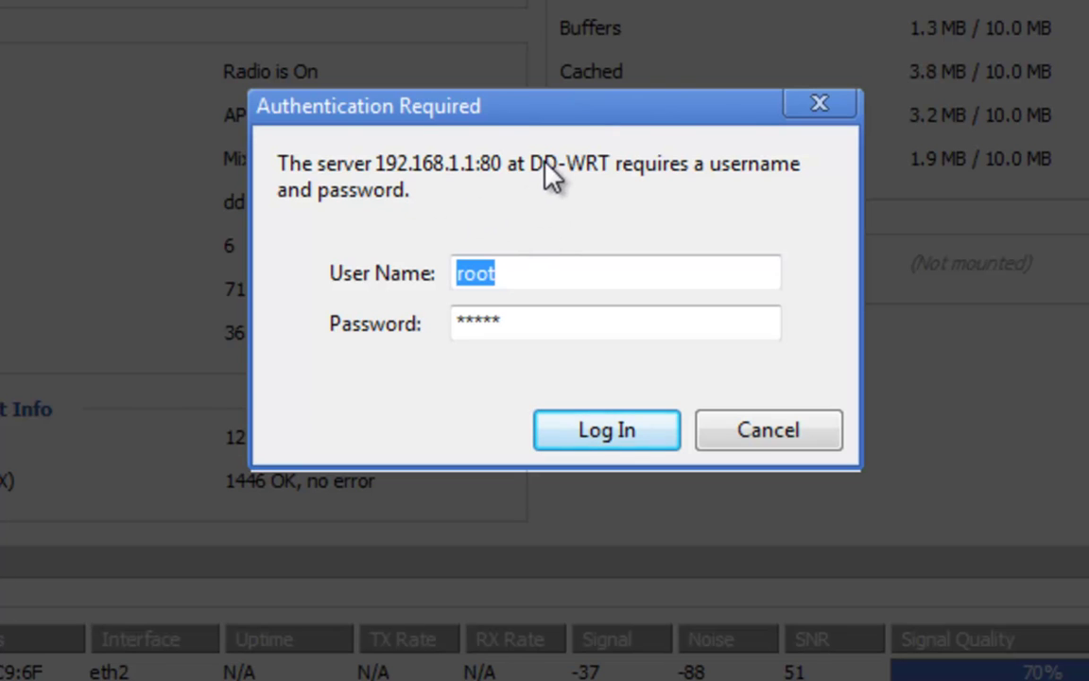
{"action": "left_click_drag", "start_coordinate": [493, 109], "coordinate": [503, 0]}
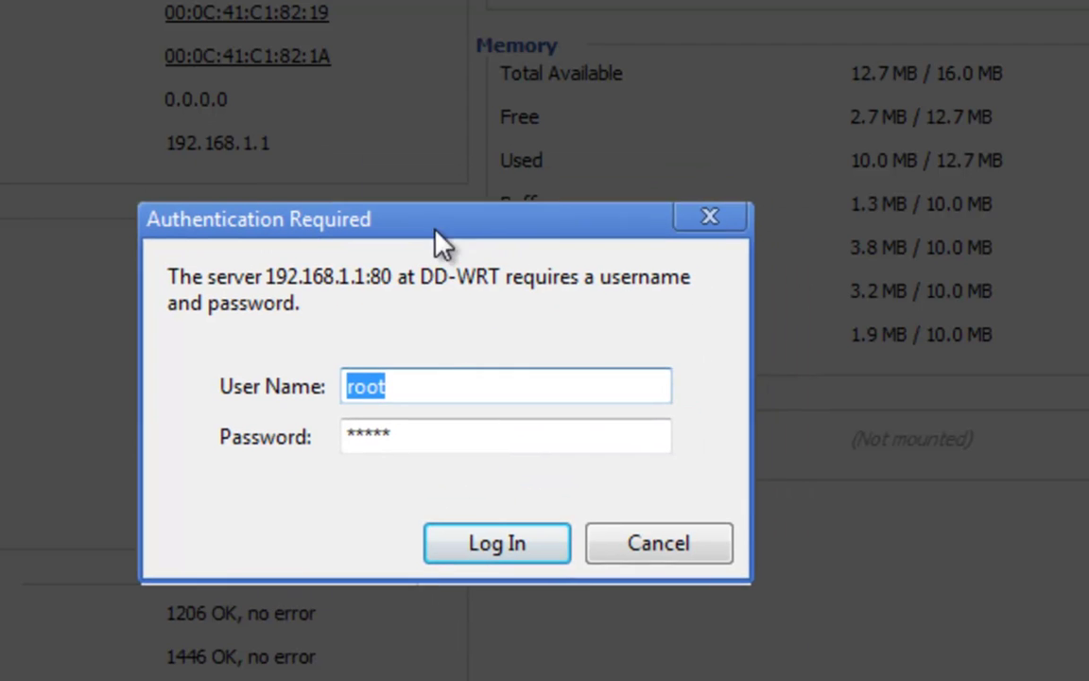
{"action": "type", "text": "te"}
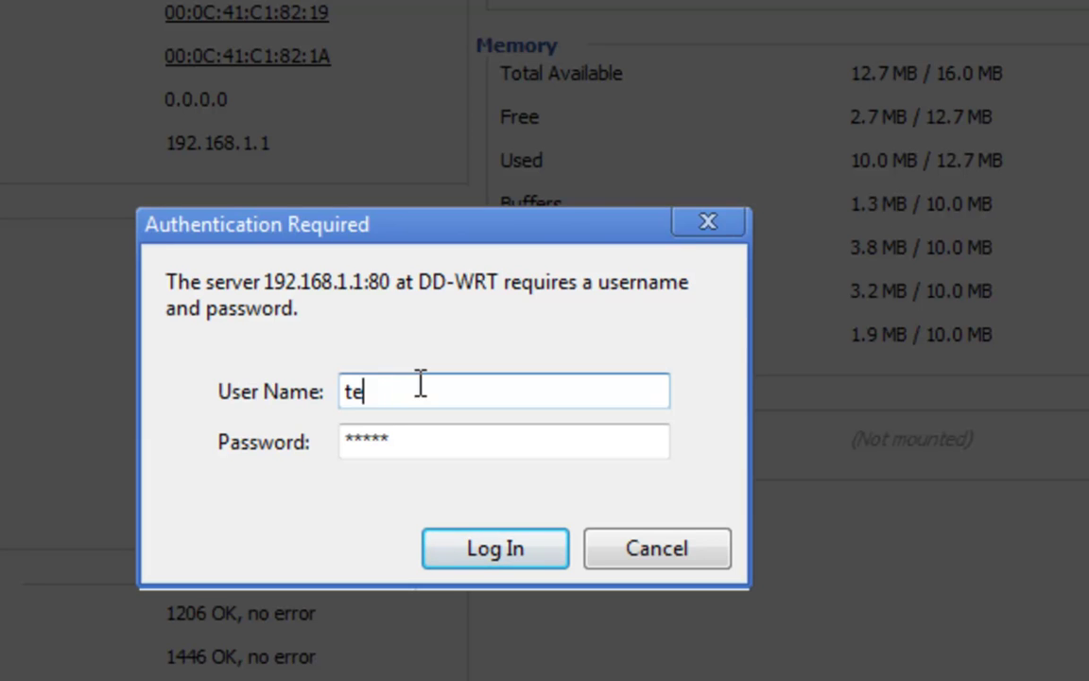
{"action": "type", "text": "chneextv"}
{"action": "key", "text": "Tab"}
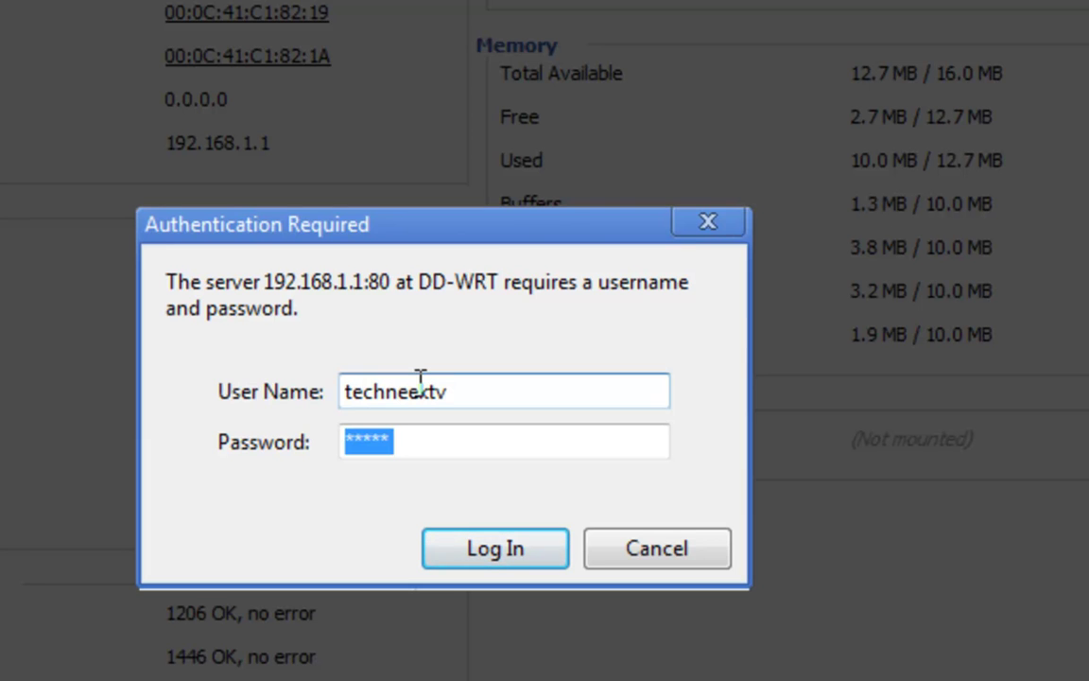
{"action": "type", "text": "**********"}
{"action": "key", "text": "Return"}
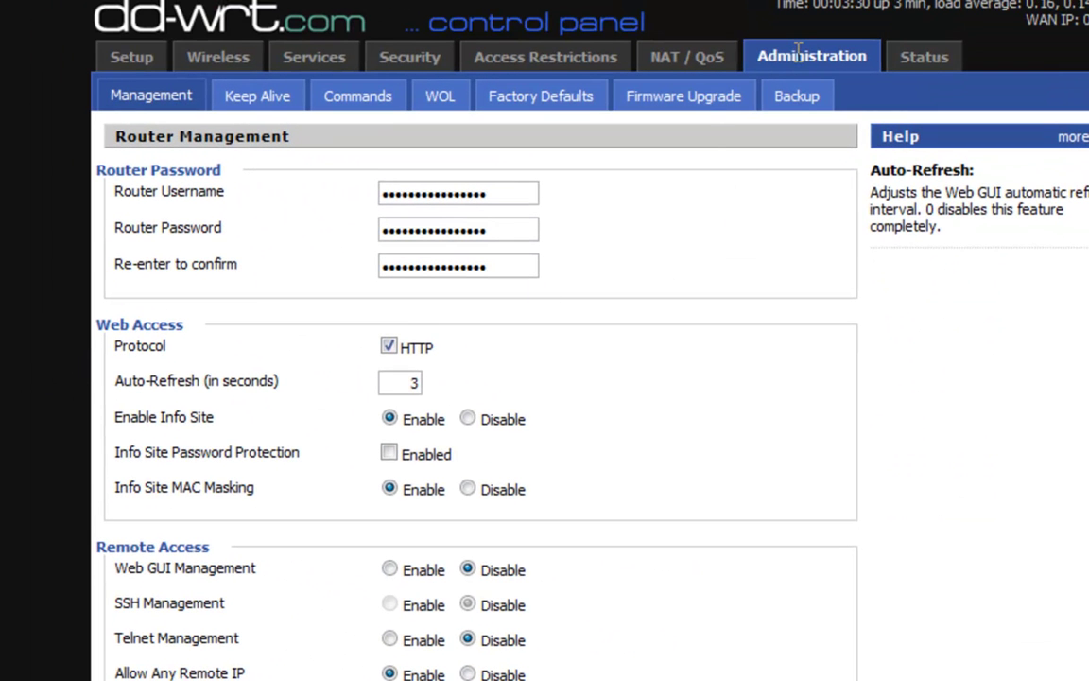
Flash dd-wrt.v24-13064_VINT_std.bin with reset to default settings after flashing.
{"action": "left_click", "coordinate": [697, 109]}
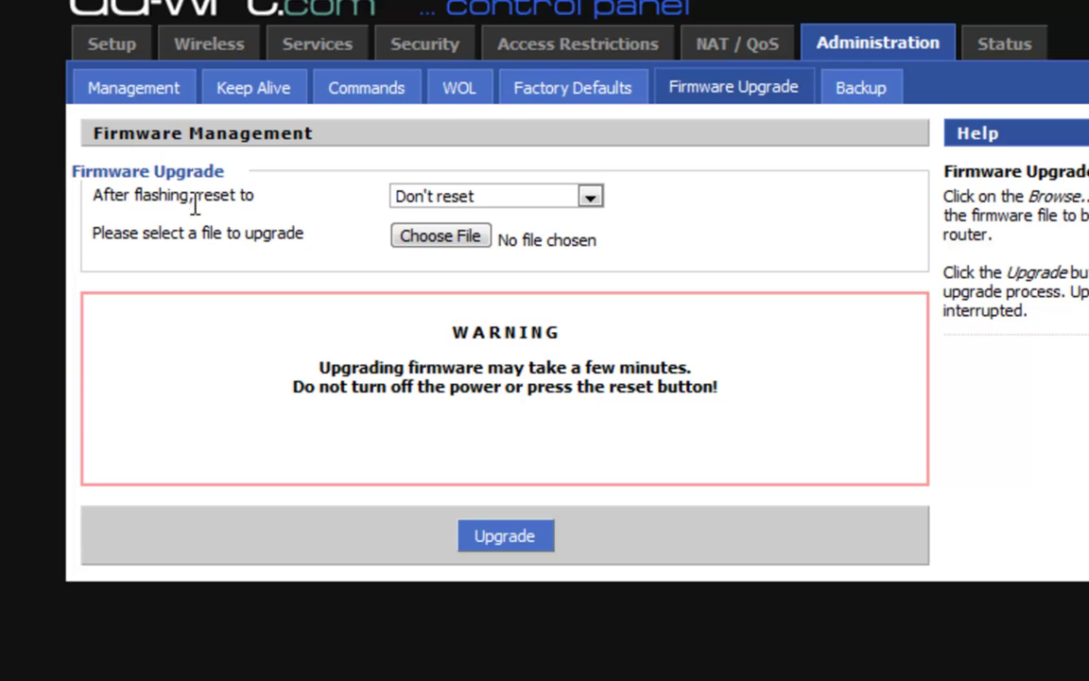
{"action": "left_click", "coordinate": [556, 200]}
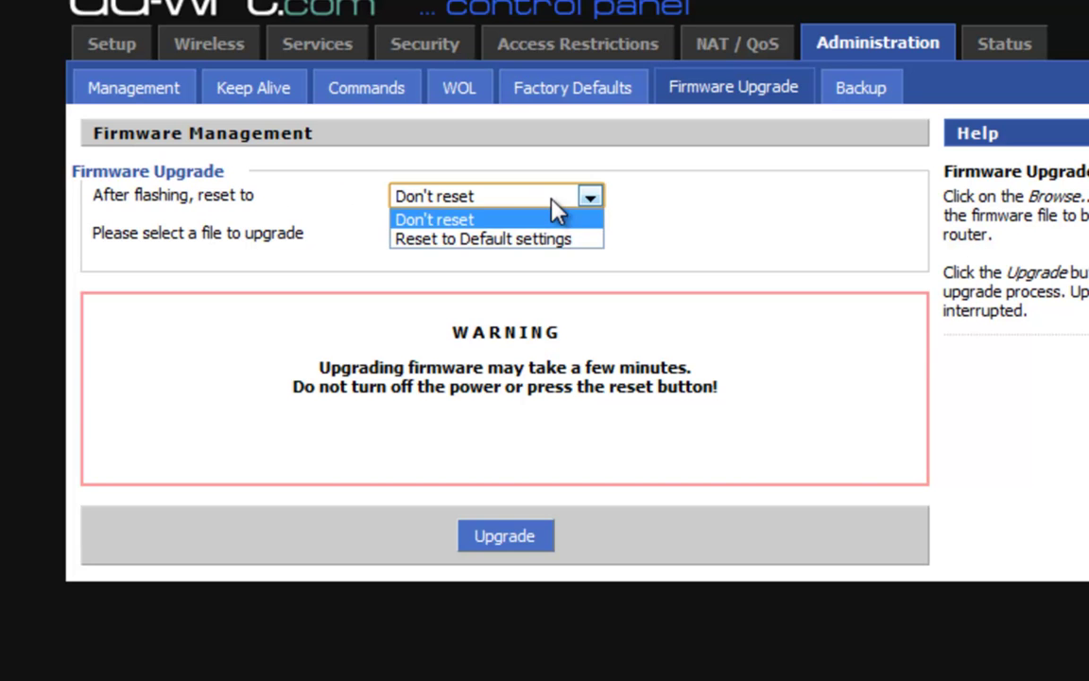
{"action": "left_click", "coordinate": [550, 239]}
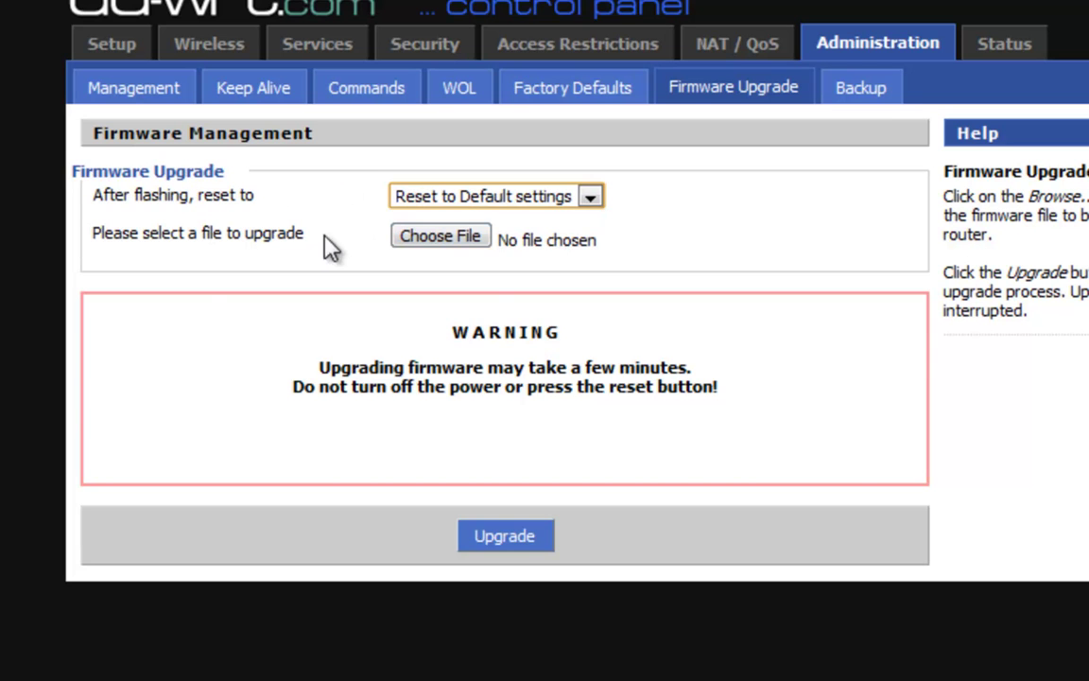
{"action": "left_click", "coordinate": [264, 231]}
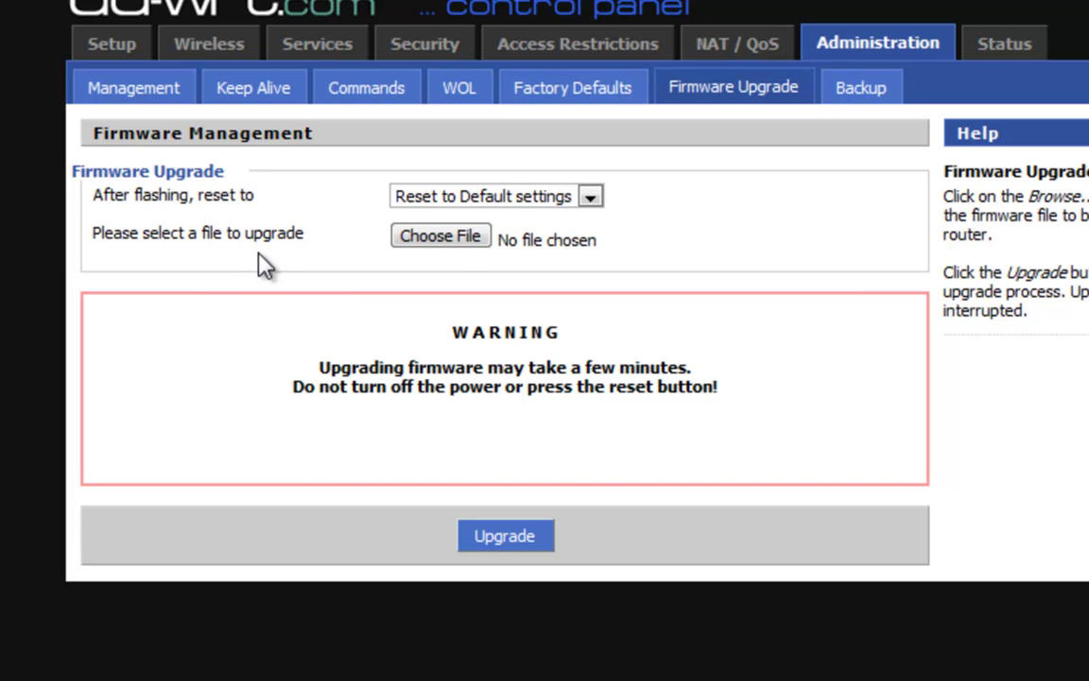
{"action": "left_click", "coordinate": [450, 238]}
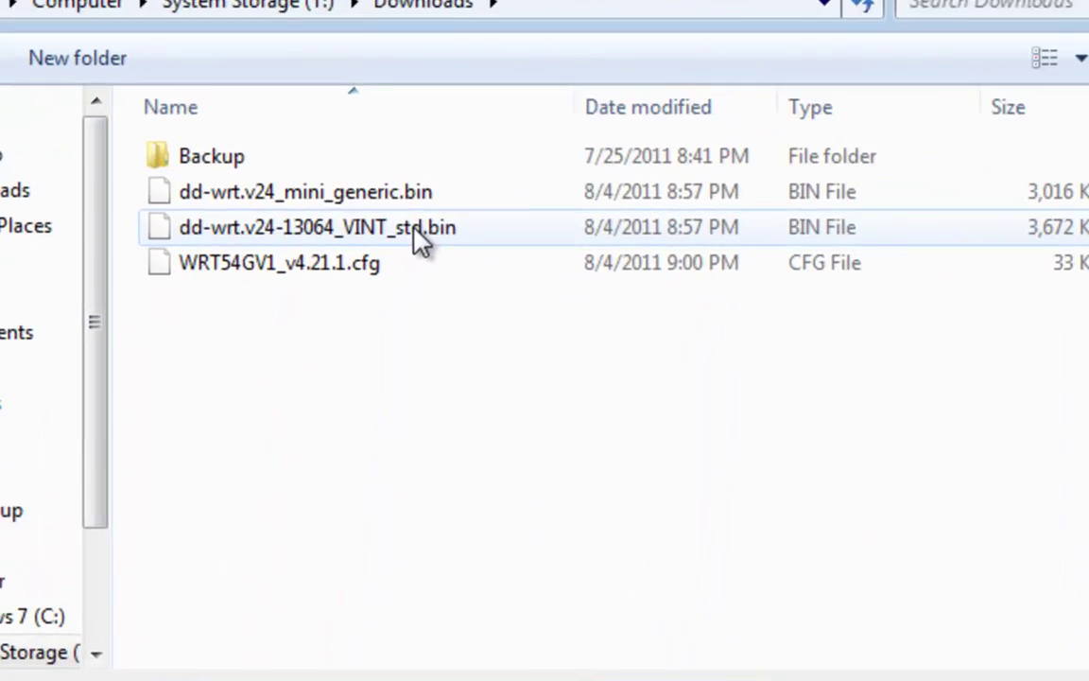
{"action": "left_click", "coordinate": [437, 230]}
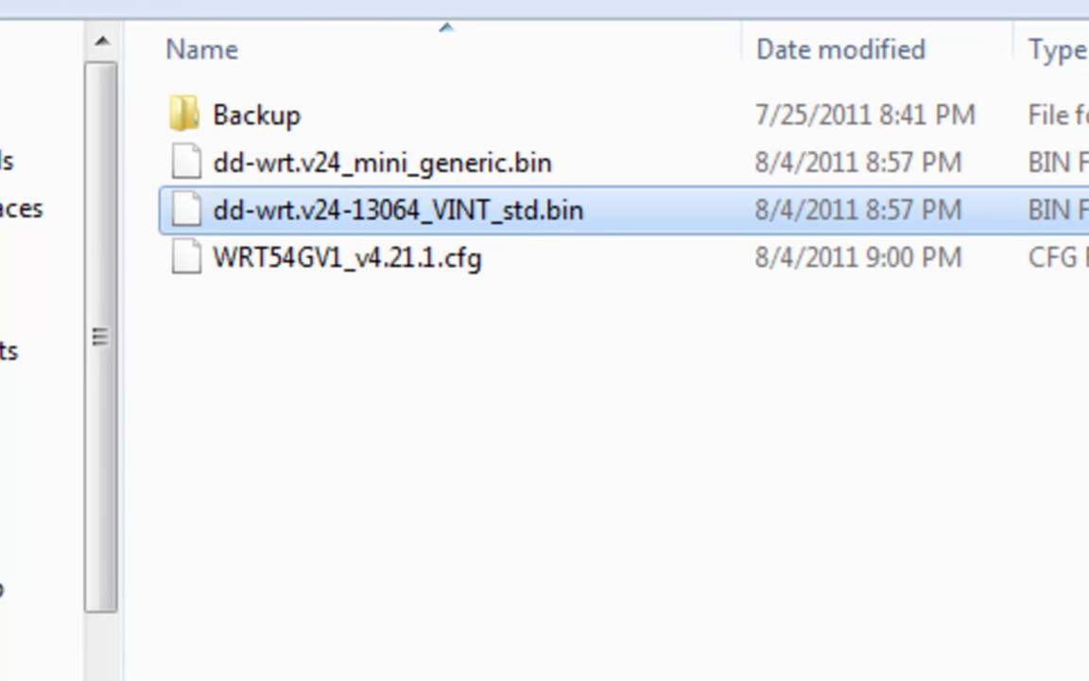
{"action": "key", "text": "Return"}
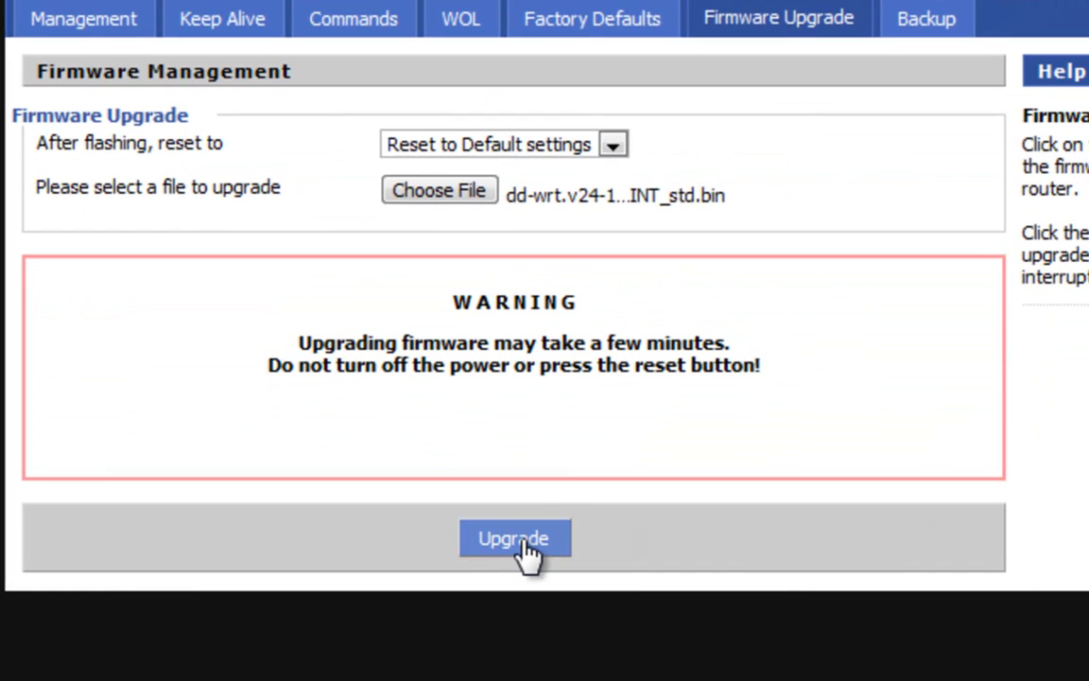
{"action": "left_click", "coordinate": [519, 543]}
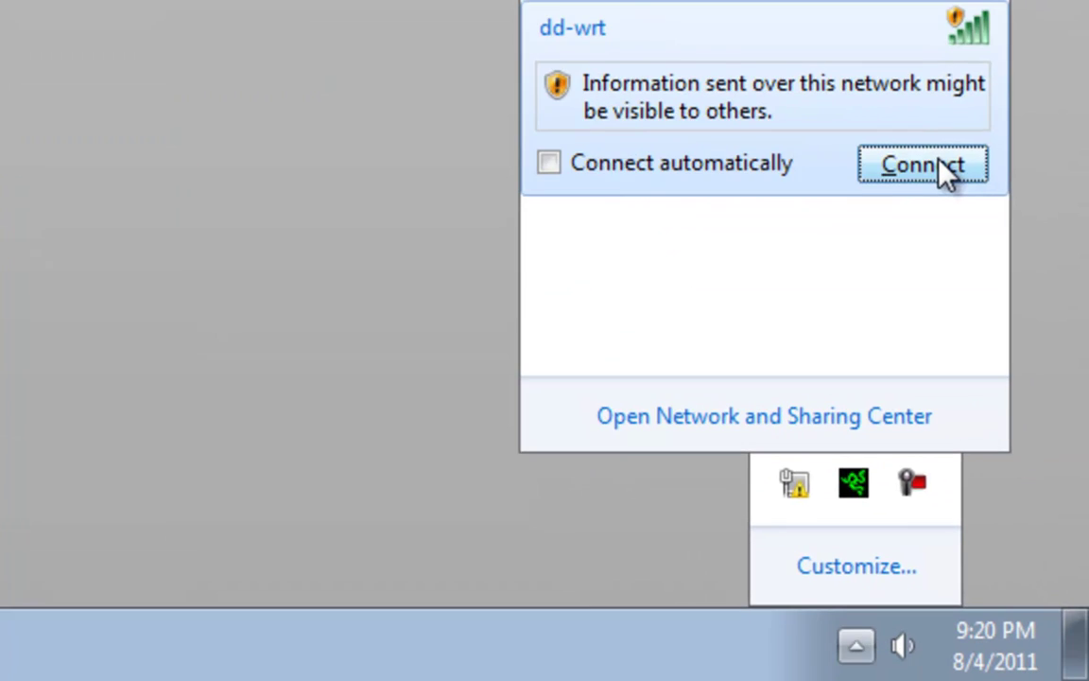
Reconnect the PC to the dd-wrt wireless network.
{"action": "left_click", "coordinate": [939, 169]}
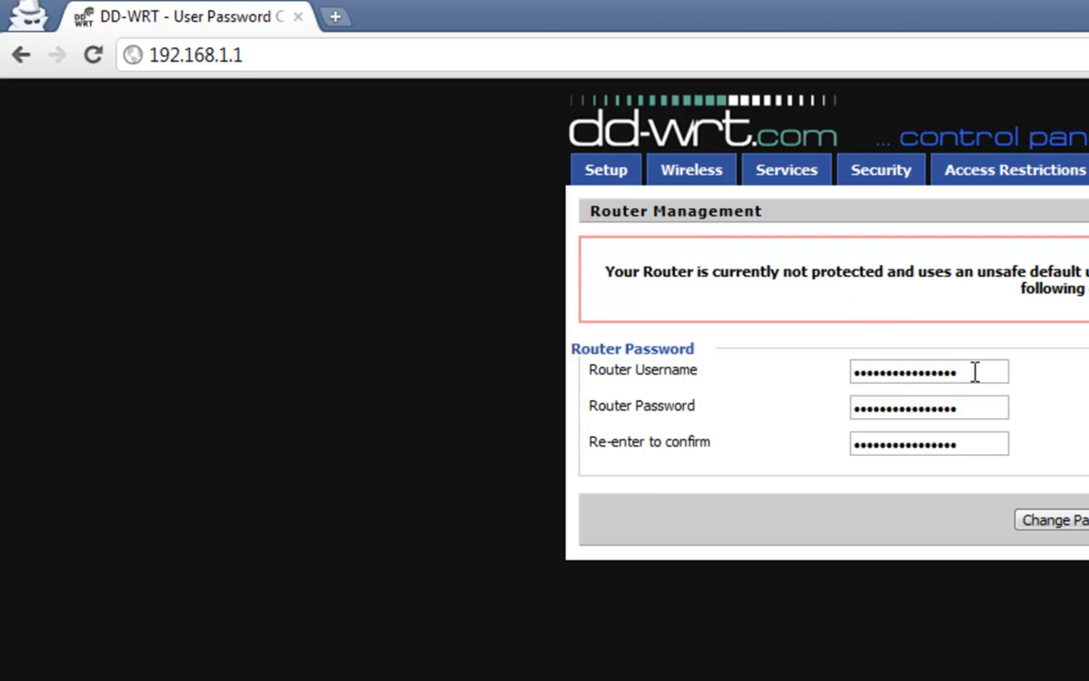
Enter the new router username and password again and submit the change.
{"action": "left_click_drag", "start_coordinate": [975, 371], "coordinate": [847, 361]}
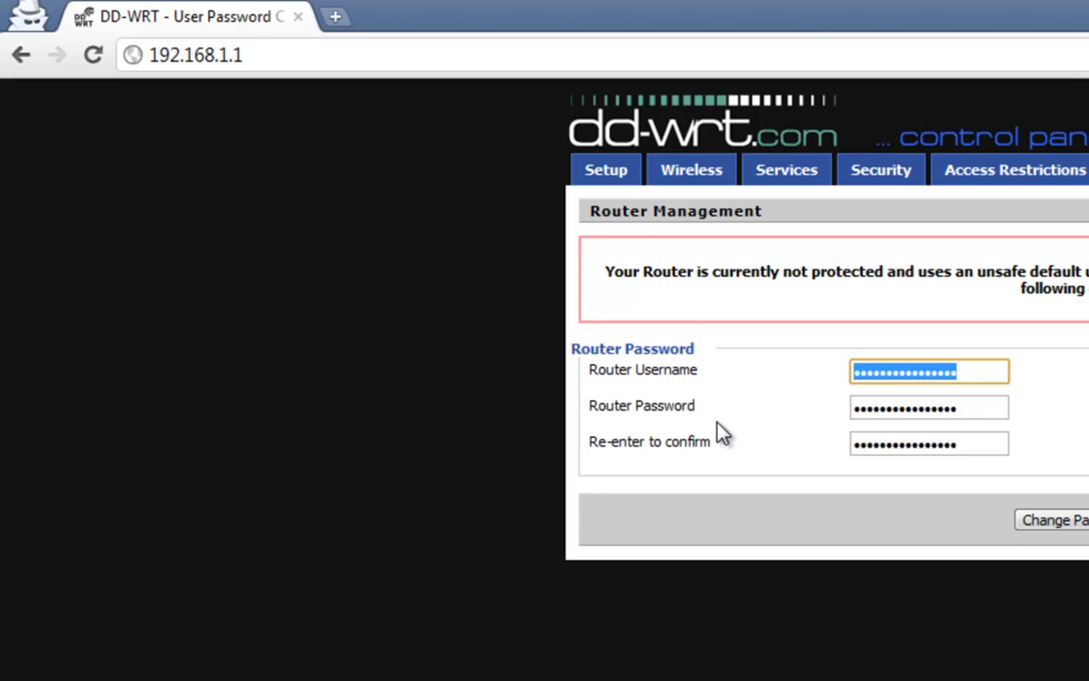
{"action": "type", "text": "*********"}
{"action": "type", "text": "***"}
{"action": "type", "text": "*******"}
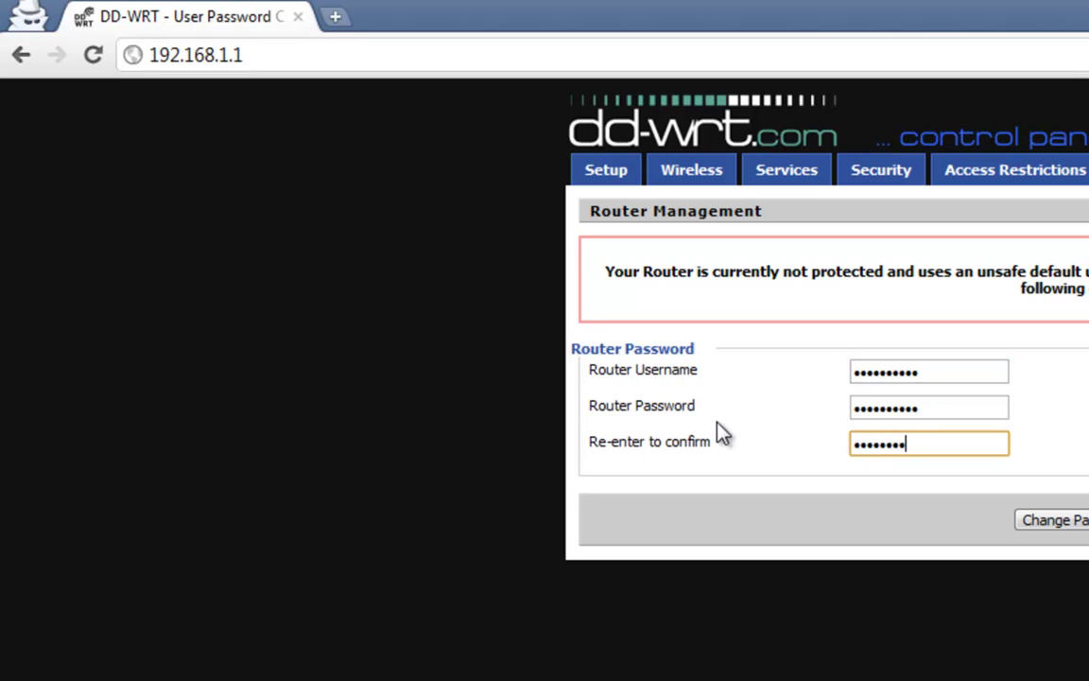
{"action": "key", "text": "Return"}
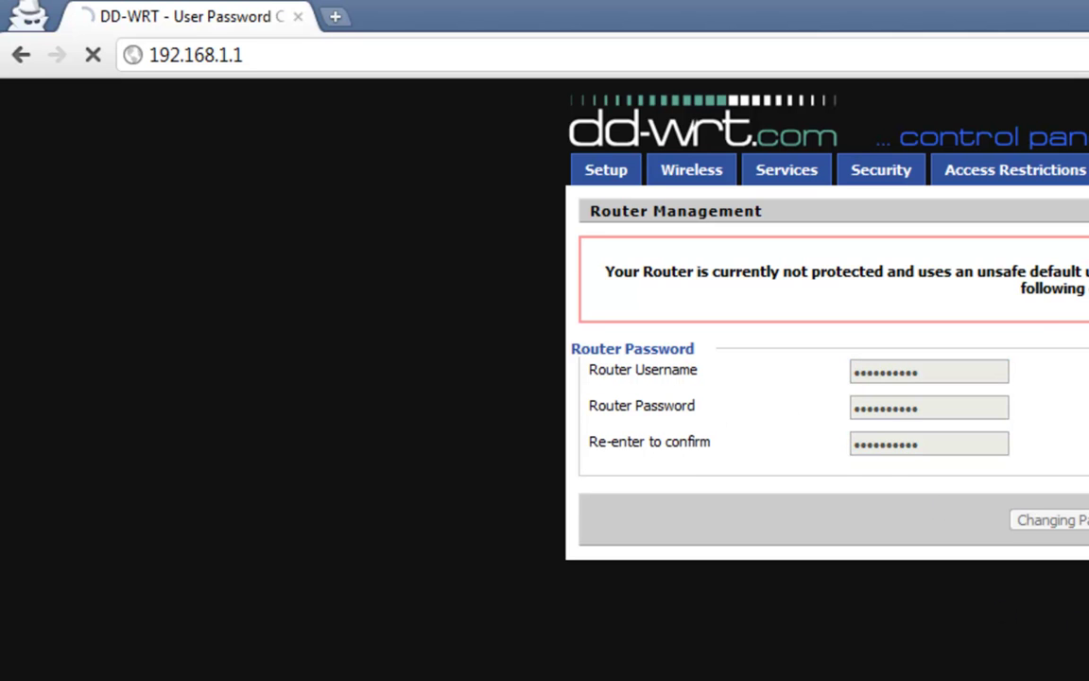